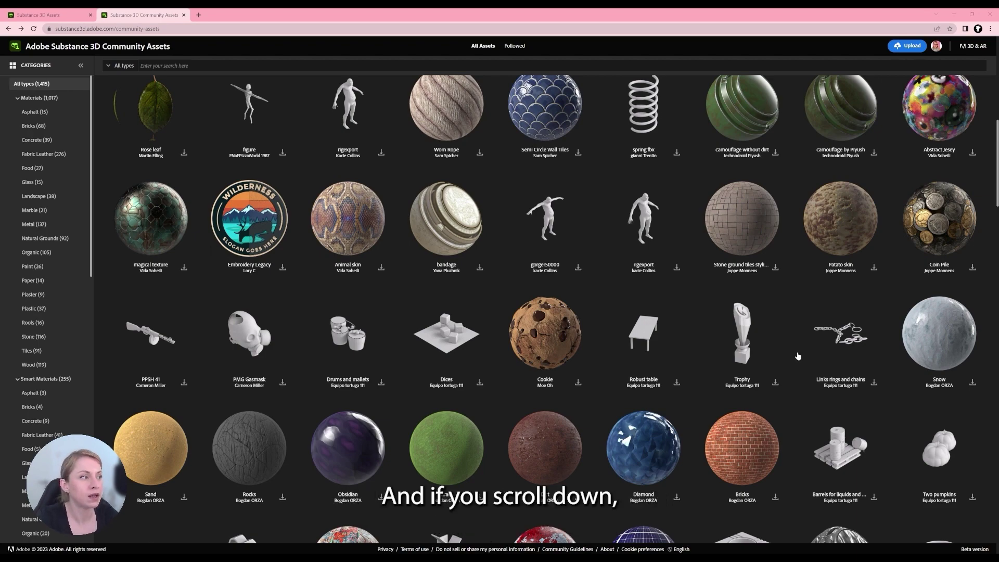
scroll(698, 391, "up", 7)
scroll(699, 396, "up", 2)
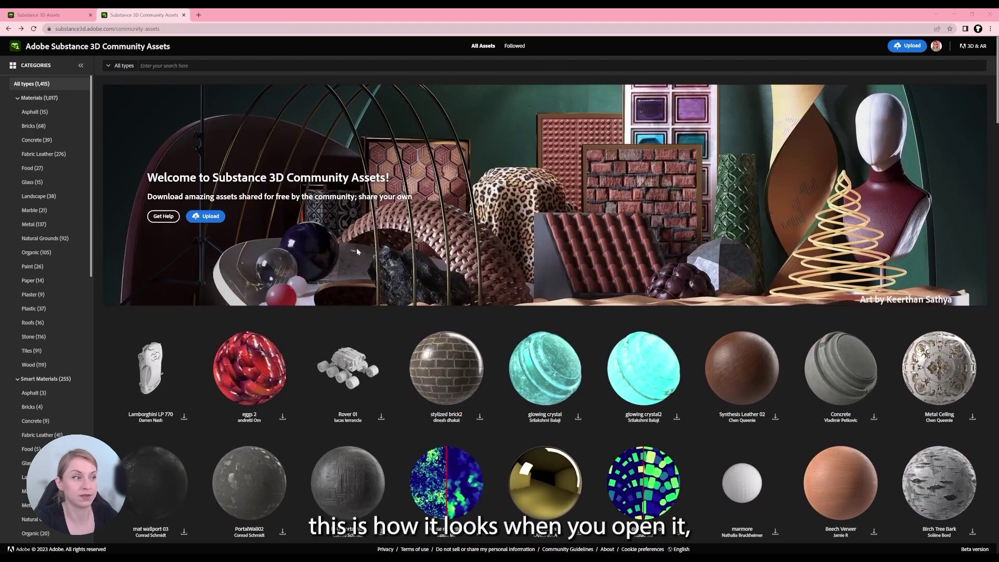
scroll(477, 255, "down", 8)
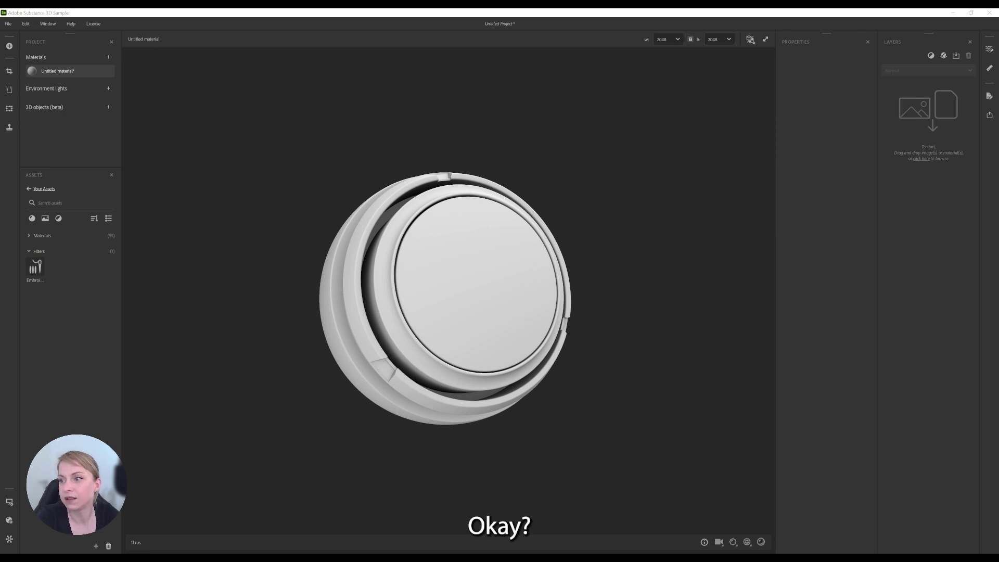
Bring flowers_final_final.png into the Substance 3D Sampler project using the Use as bitmap template with a base material.
left_click_drag(428, 232, 473, 279)
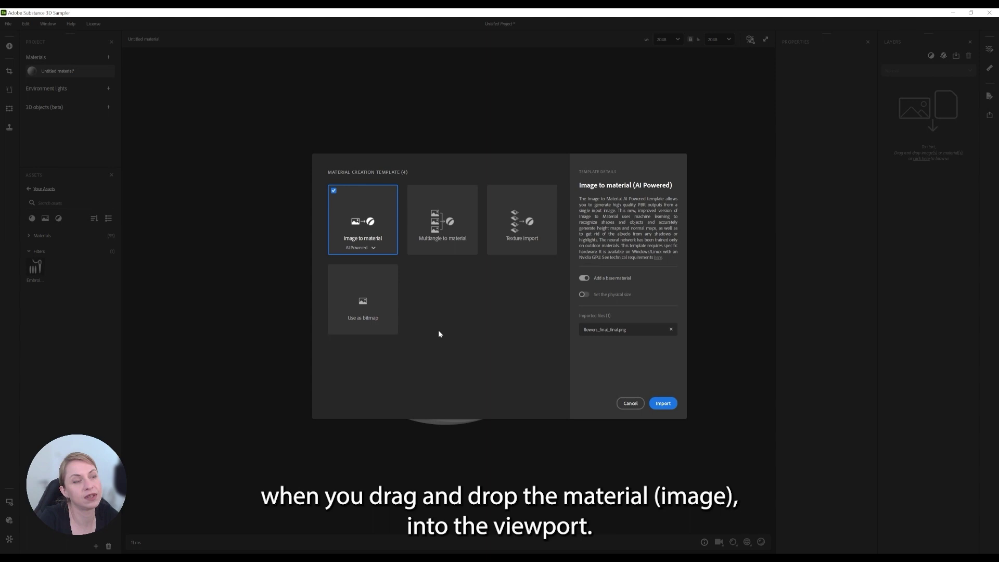
left_click(361, 305)
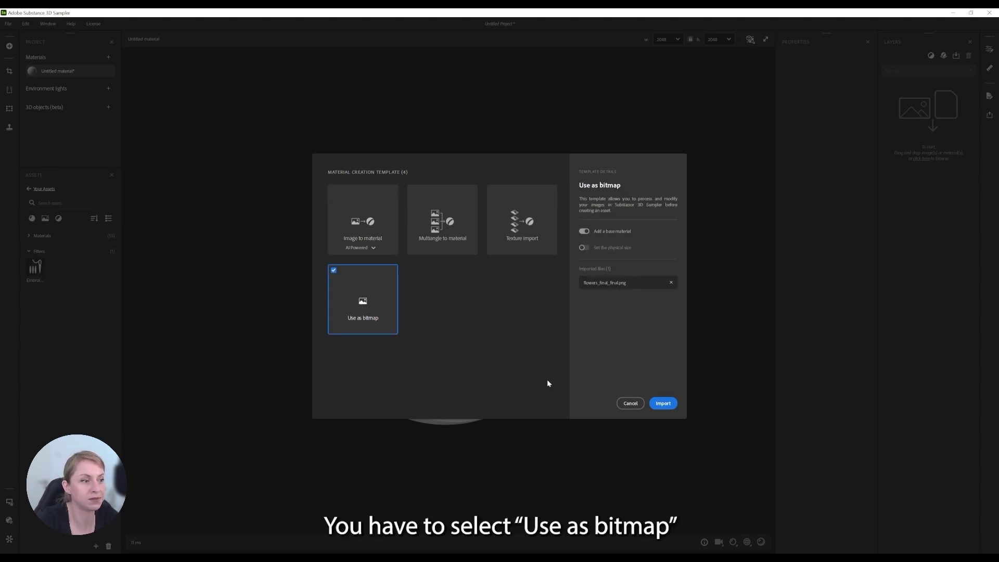
left_click(662, 404)
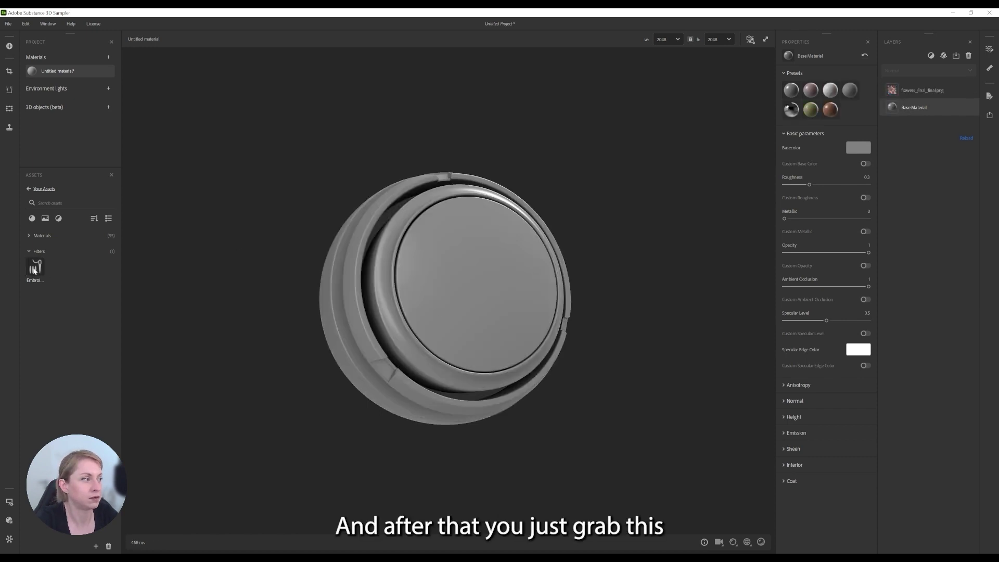
Add the Embroidery (Legacy) filter from the user assets above the flower image layer and inspect the stitched result up close.
left_click_drag(34, 268, 897, 84)
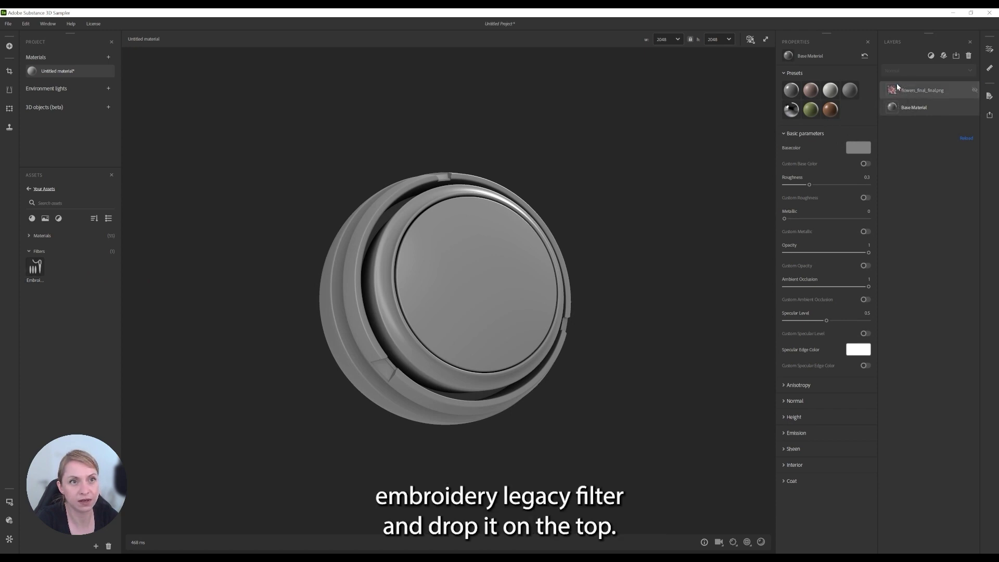
left_click(910, 91)
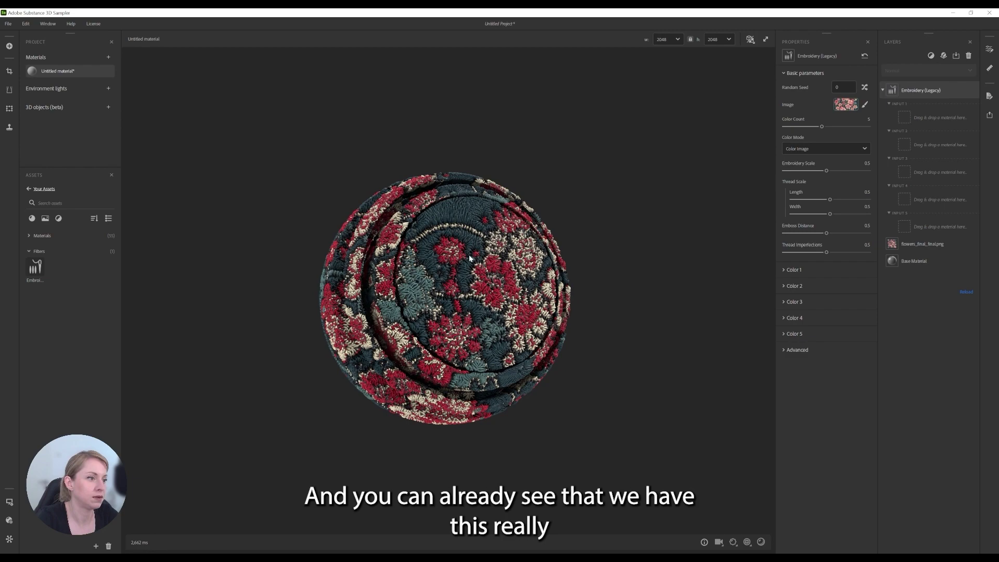
scroll(432, 334, "up", 5)
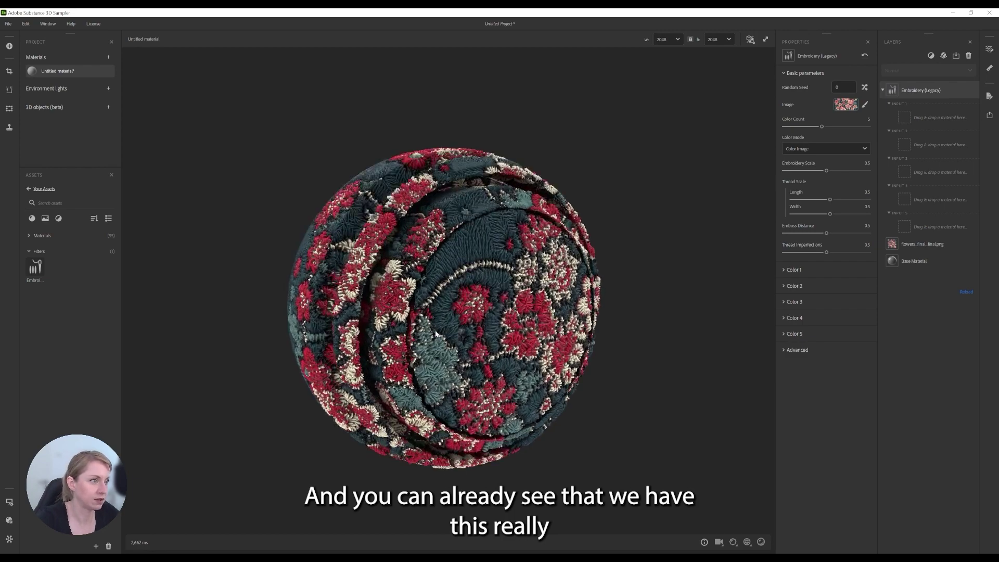
scroll(436, 332, "up", 3)
left_click_drag(421, 306, 424, 286)
scroll(420, 284, "down", 5)
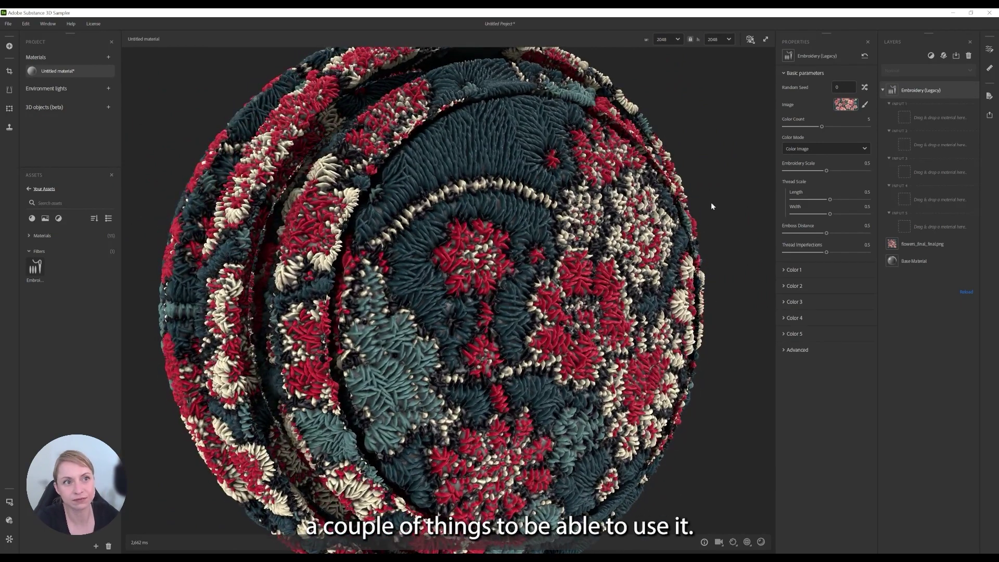
Set the embroidery filter's Color Count to 6 and increase the texture tiling of the preview.
double_click(869, 119)
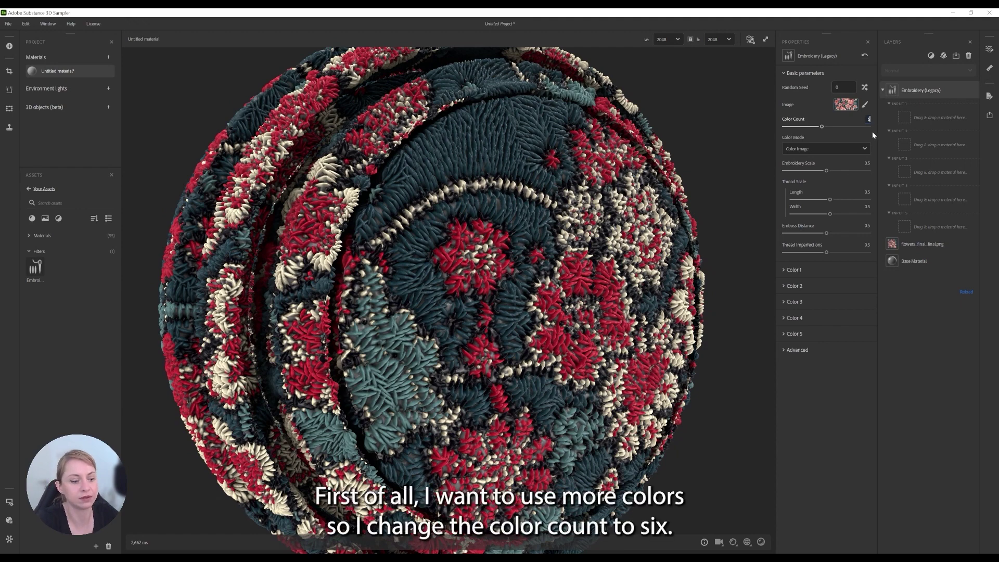
type("6")
key("Return")
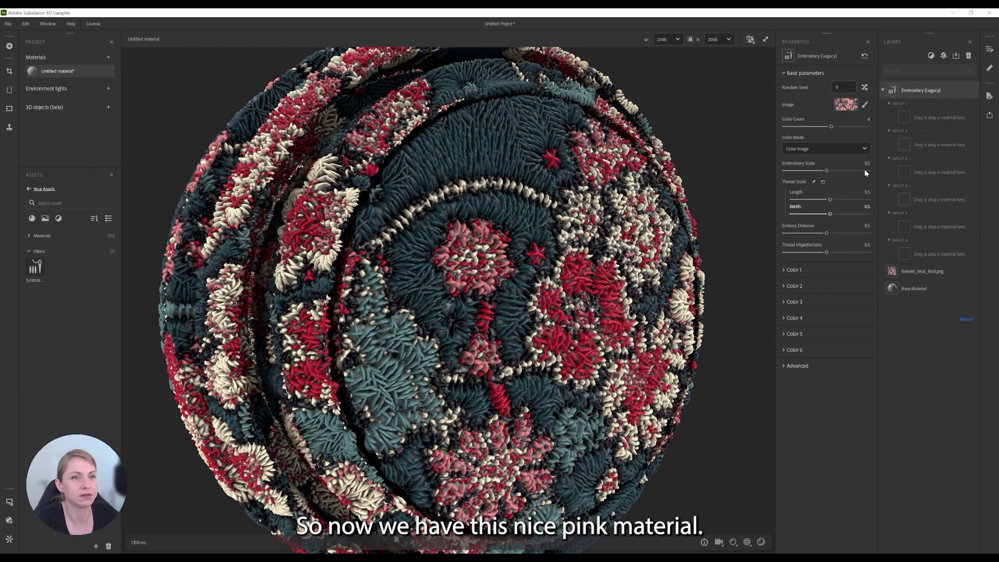
left_click(747, 542)
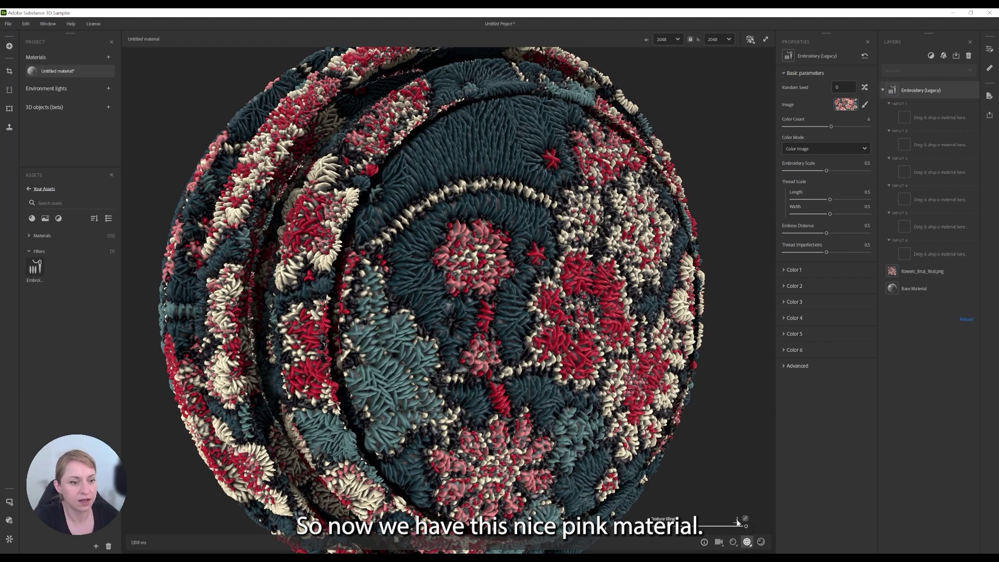
key("Return")
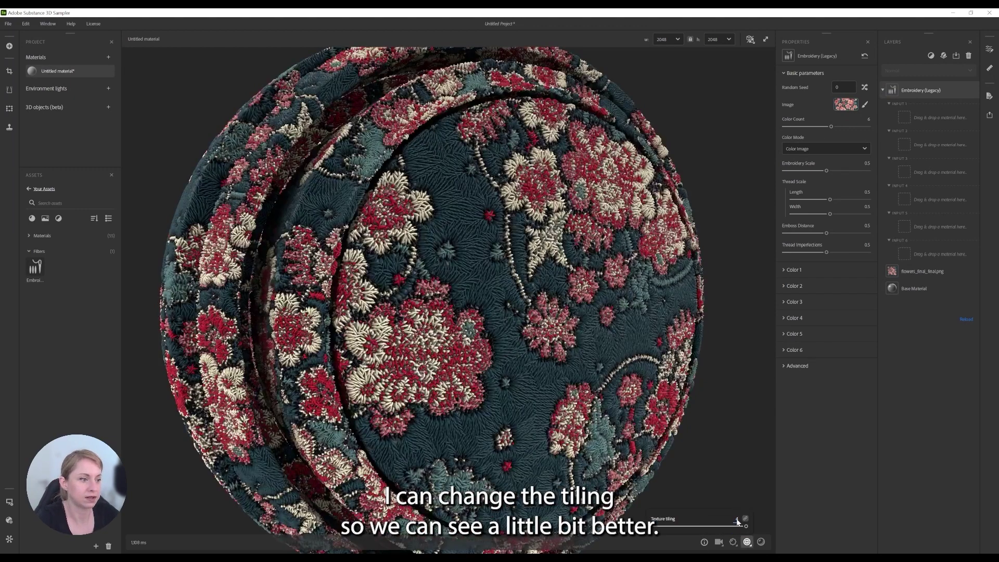
left_click_drag(472, 373, 509, 376)
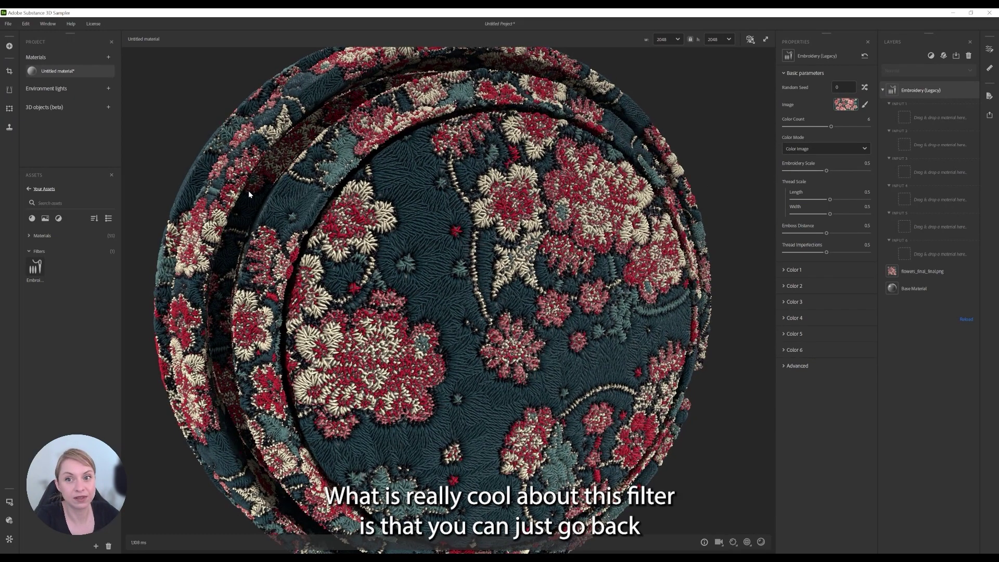
Assign the Tweed Fabric material from the Starter Assets to Input 1 of the embroidery filter.
left_click(29, 188)
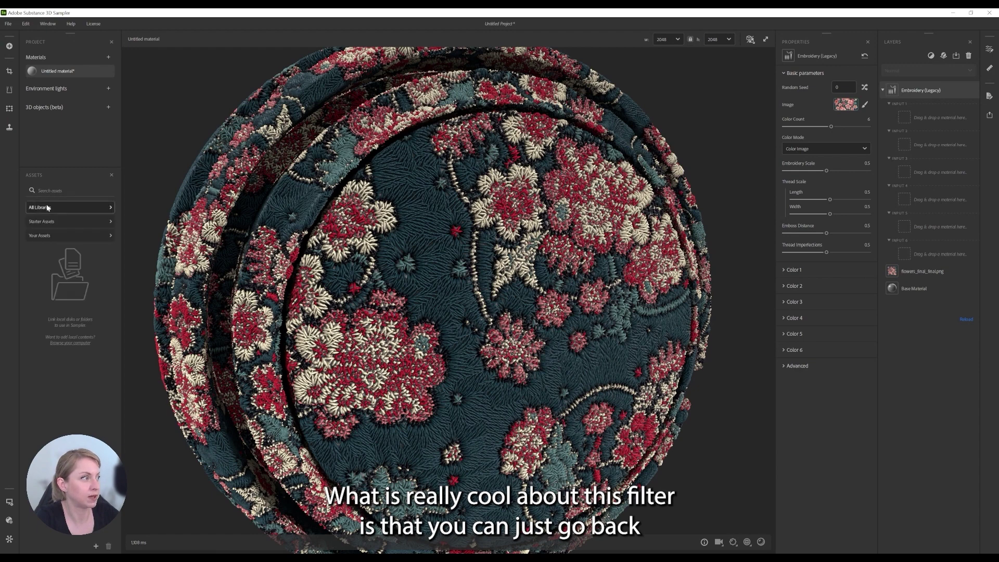
left_click(49, 222)
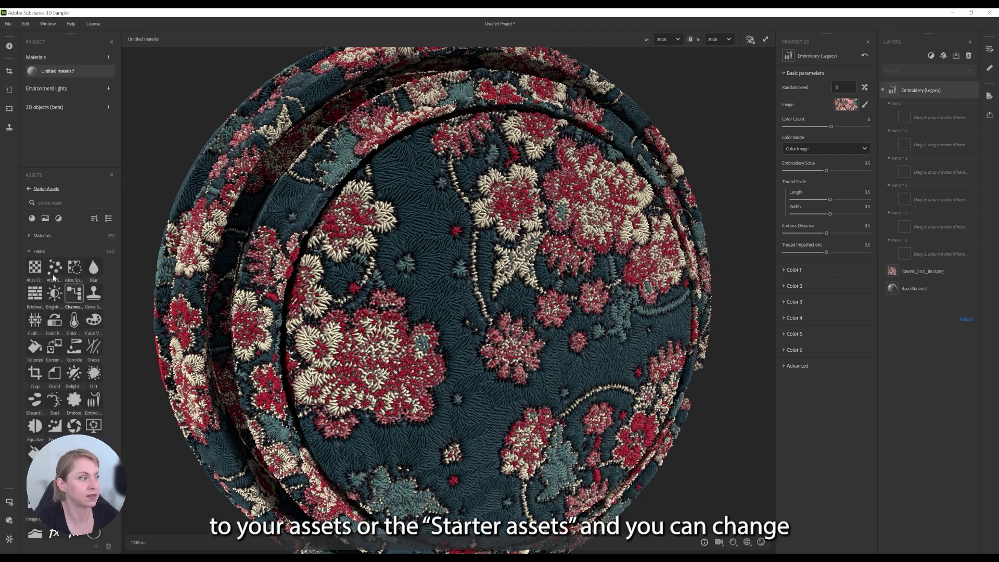
left_click(30, 251)
left_click(29, 236)
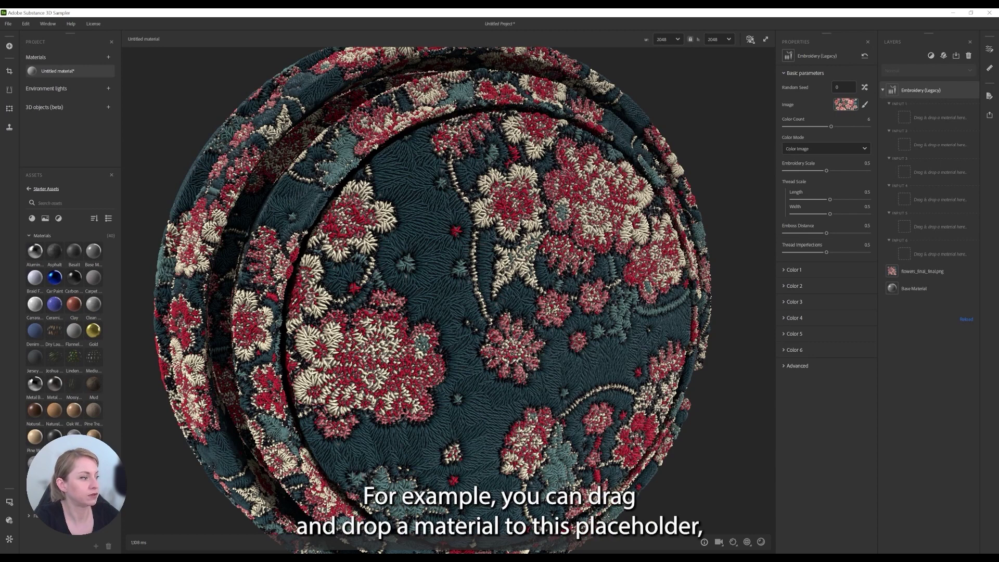
left_click_drag(74, 491, 904, 117)
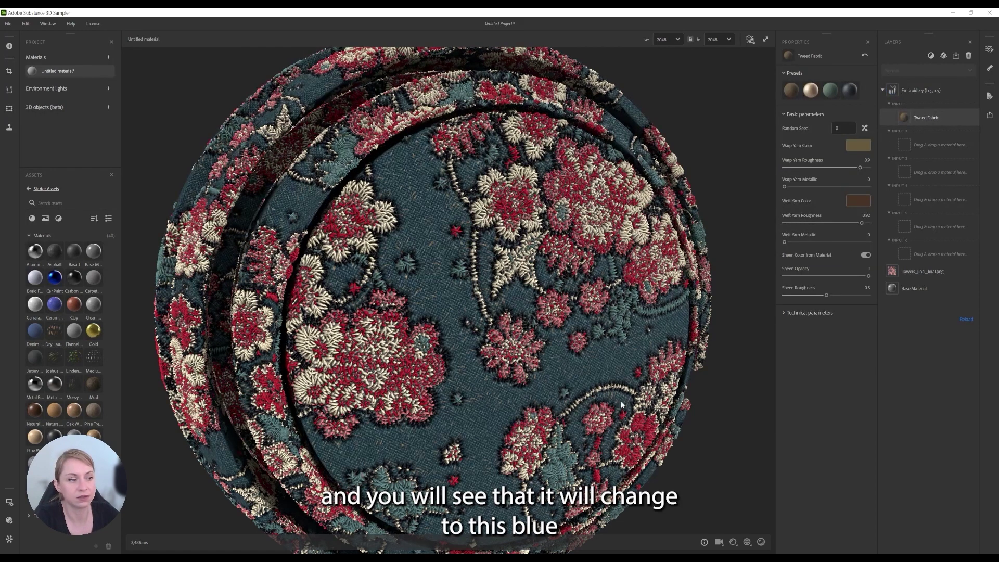
scroll(513, 385, "down", 2)
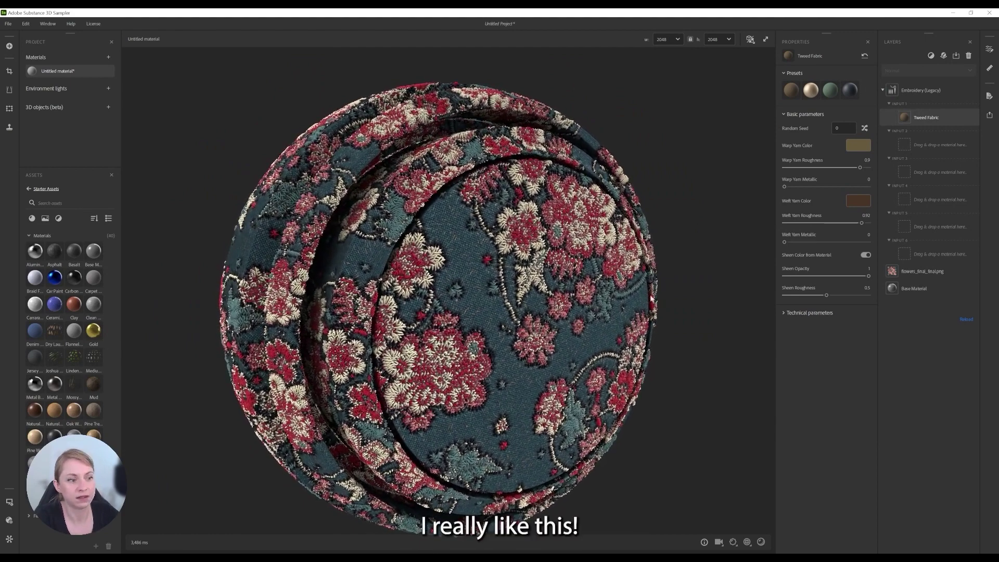
Set the Embroidery Scale of the Embroidery (Legacy) layer to 0.77.
left_click(918, 91)
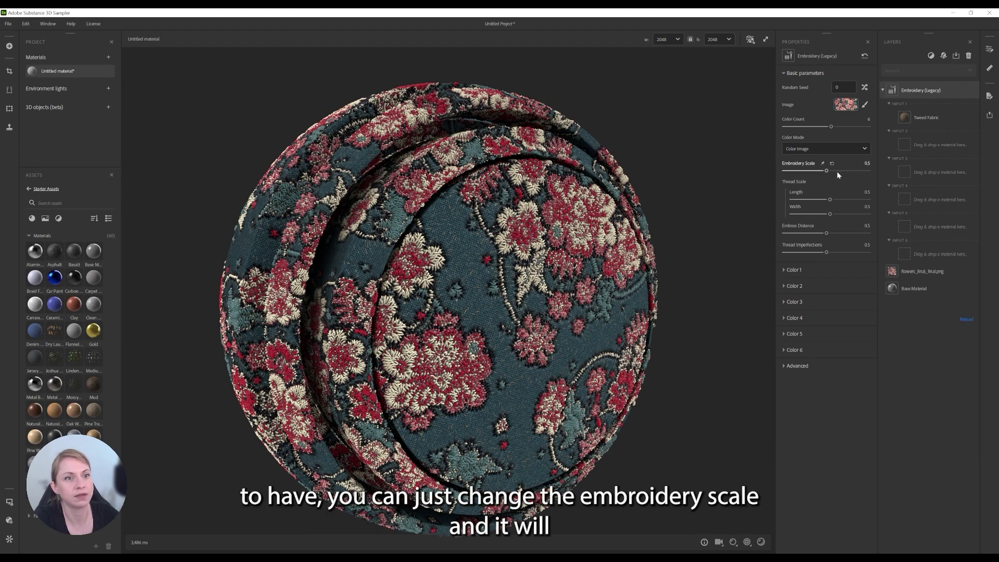
left_click_drag(837, 171, 849, 173)
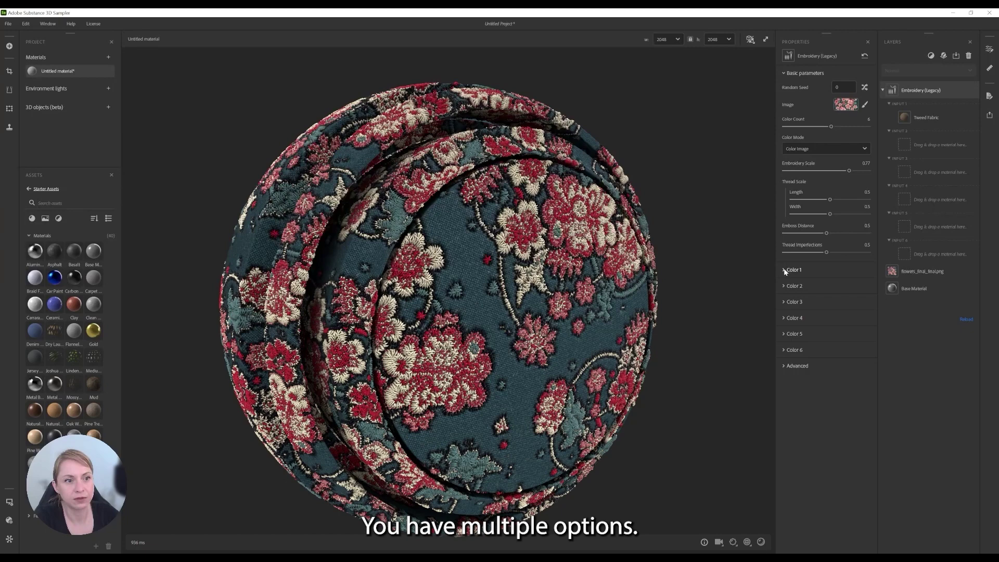
Try Linear orientation for Color 1 with an Orientation Angle of about 71.6, and return its Orientation Mode to Auto.
left_click(785, 271)
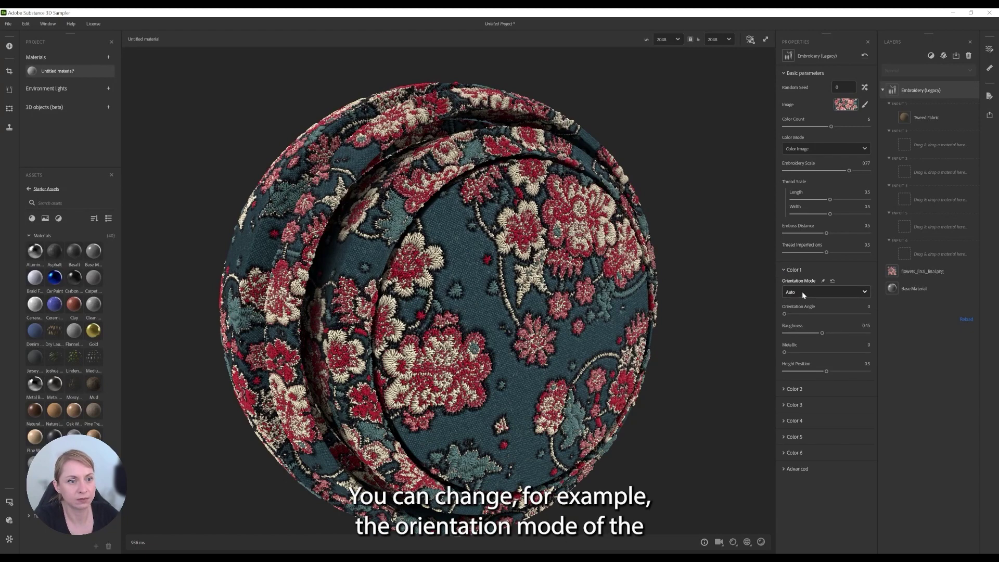
left_click(801, 292)
left_click(805, 317)
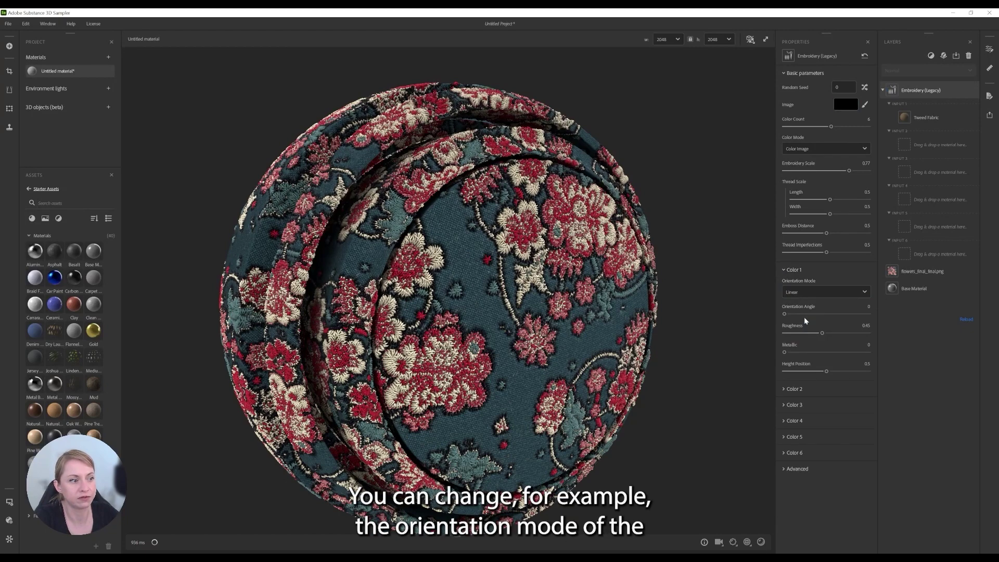
scroll(483, 398, "up", 3)
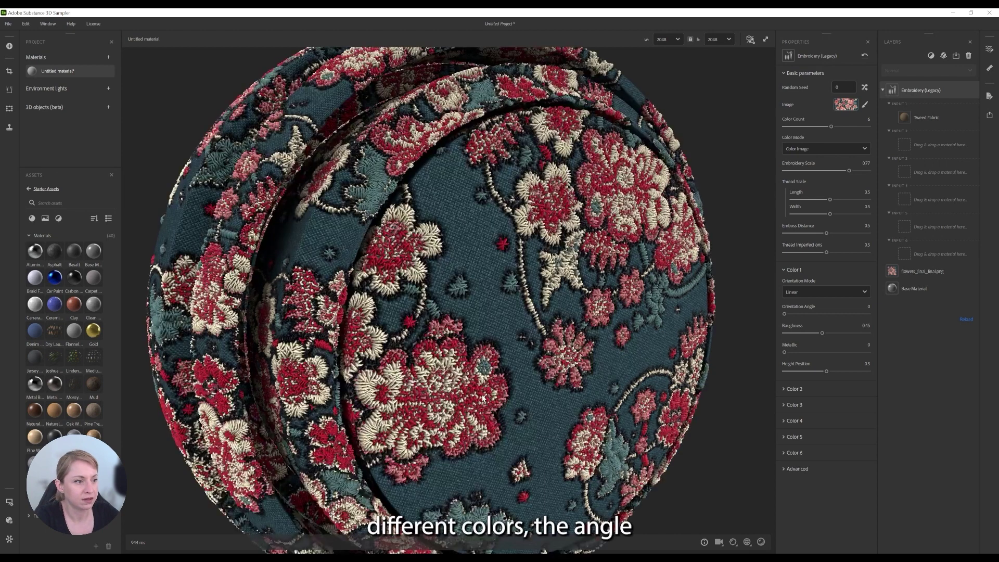
mouse_move(799, 315)
left_mouse_down()
mouse_move(812, 312)
mouse_move(803, 314)
left_mouse_up()
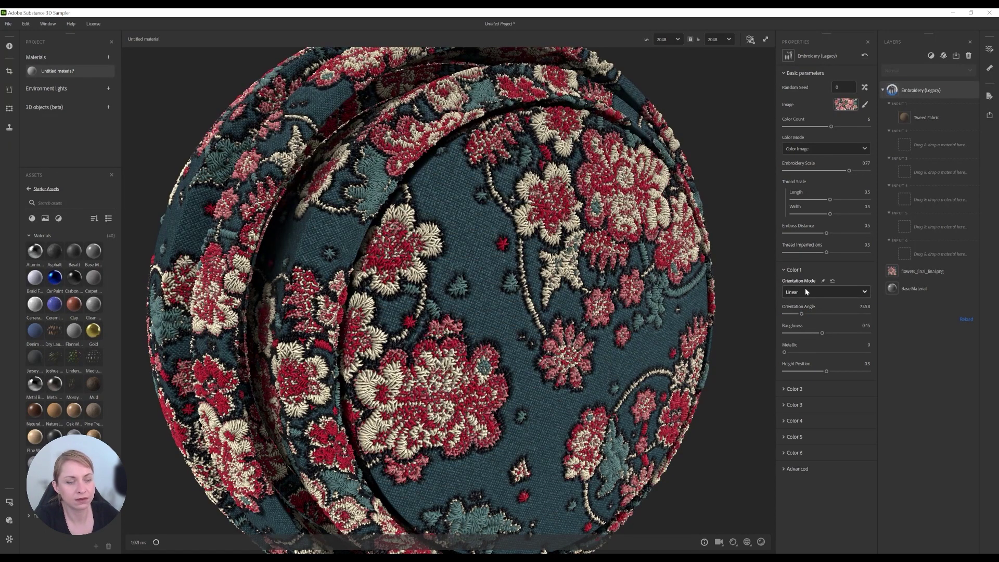
left_click(805, 289)
left_click(797, 309)
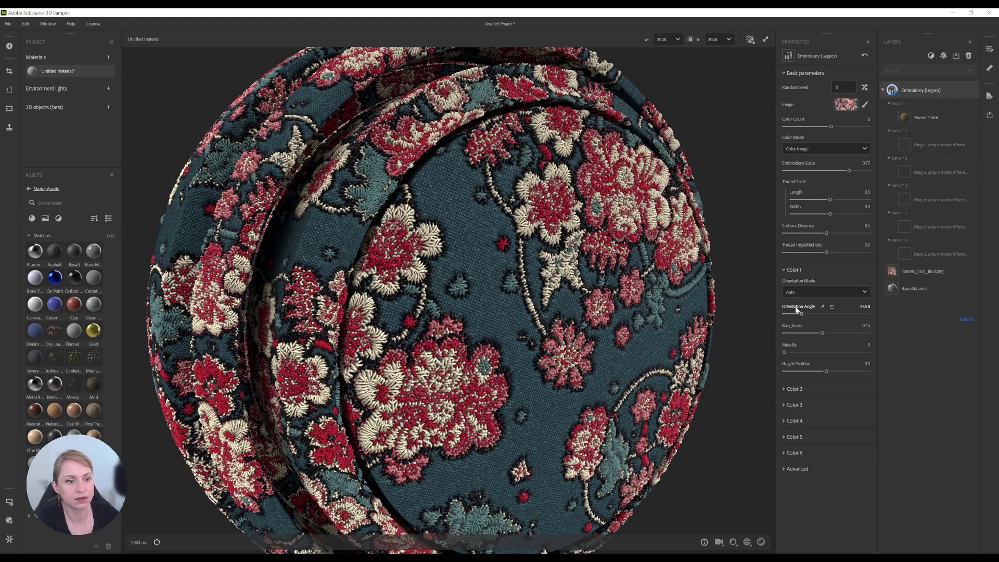
Set the Orientation Mode of Color 2 to Circular and inspect the thread direction on the flowers.
left_click(823, 392)
left_click(807, 410)
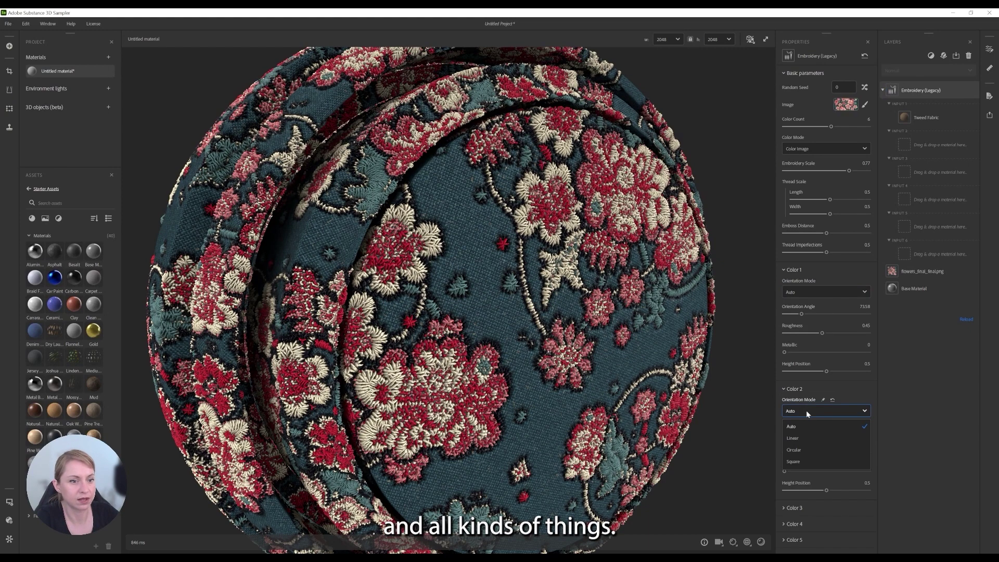
left_click(802, 449)
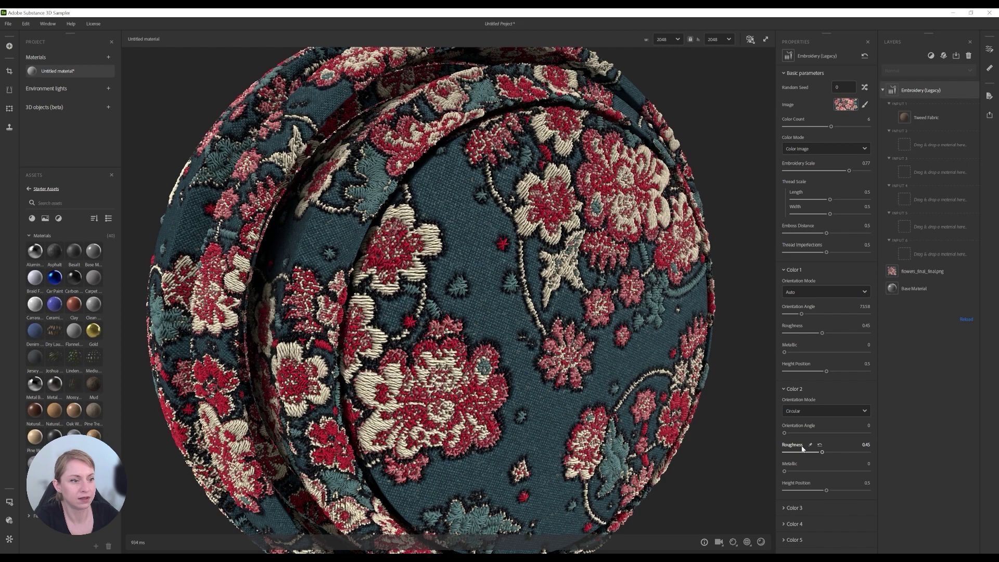
scroll(379, 406, "up", 3)
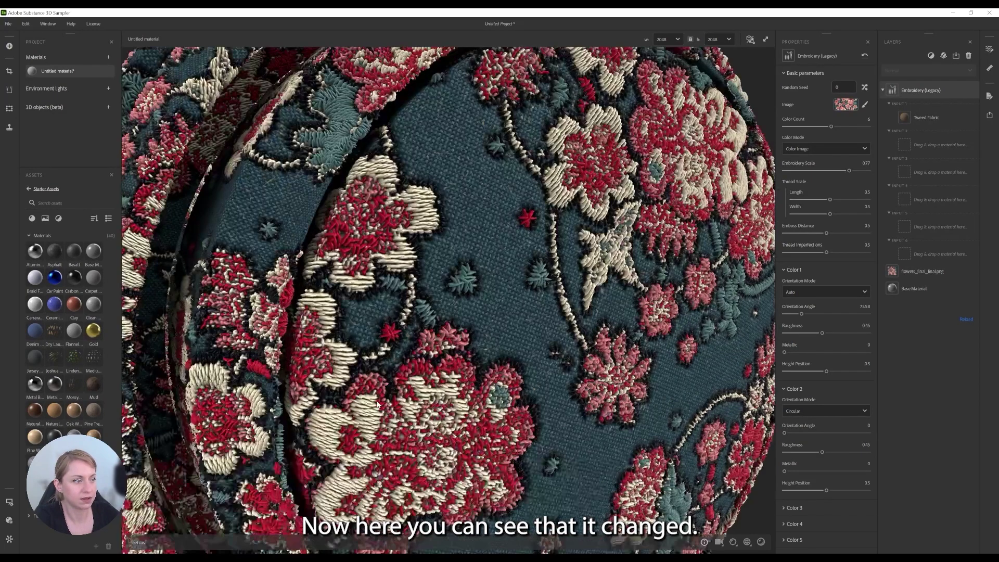
scroll(367, 392, "up", 2)
left_click_drag(367, 392, 390, 381)
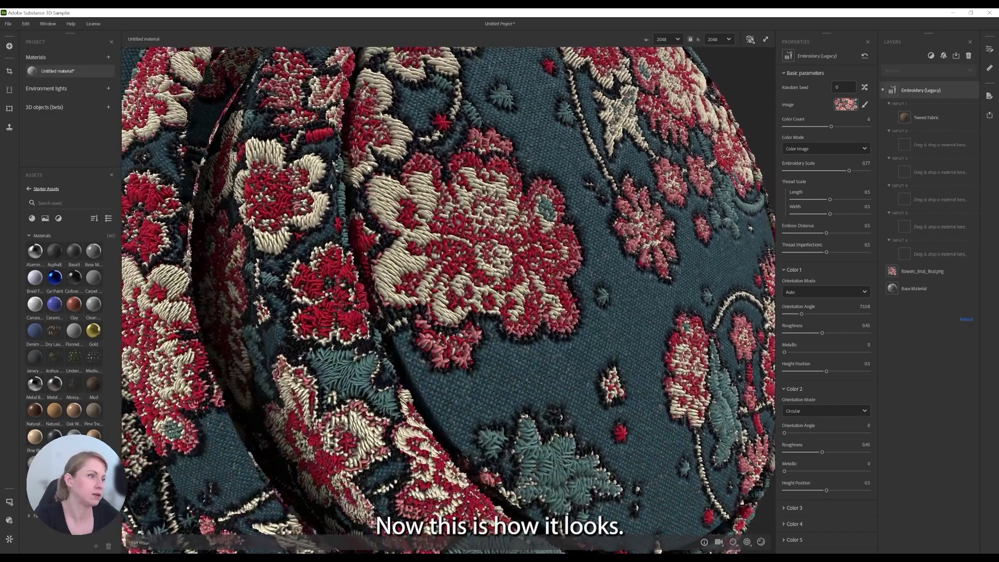
Try Linear orientation for Color 2 with an Orientation Angle of about 252.4, and return its Orientation Mode to Auto.
left_click(796, 413)
left_click(801, 437)
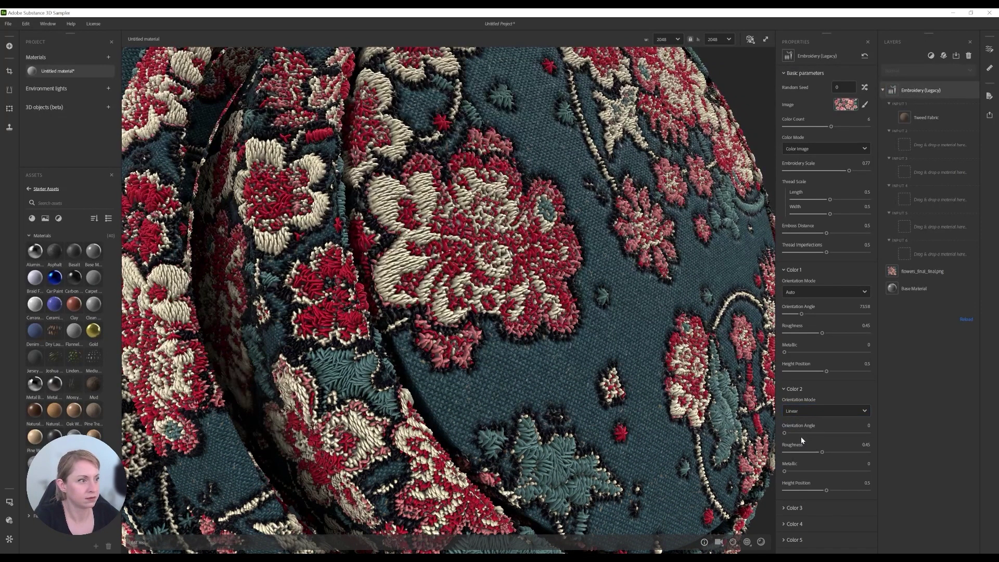
left_click(800, 433)
left_click_drag(801, 433, 843, 432)
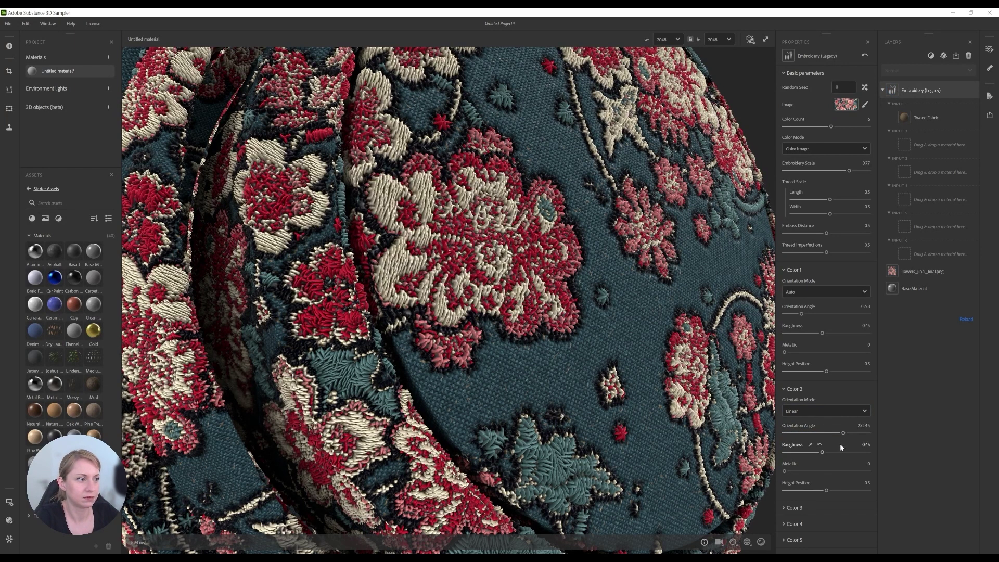
left_click(800, 413)
left_click(801, 426)
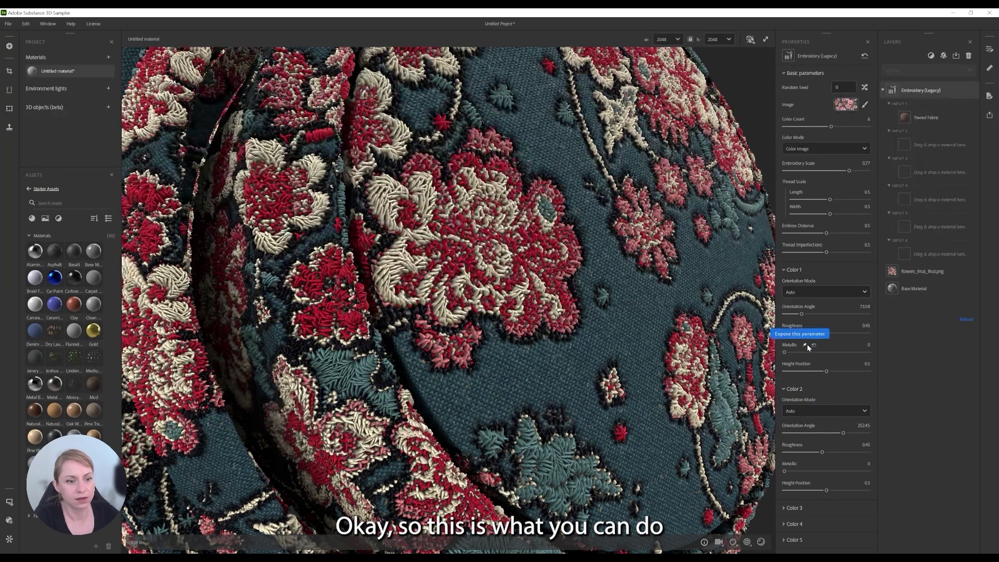
Collapse the Color 1 and Color 2 settings and look over the filter's Advanced parameters.
left_click(782, 270)
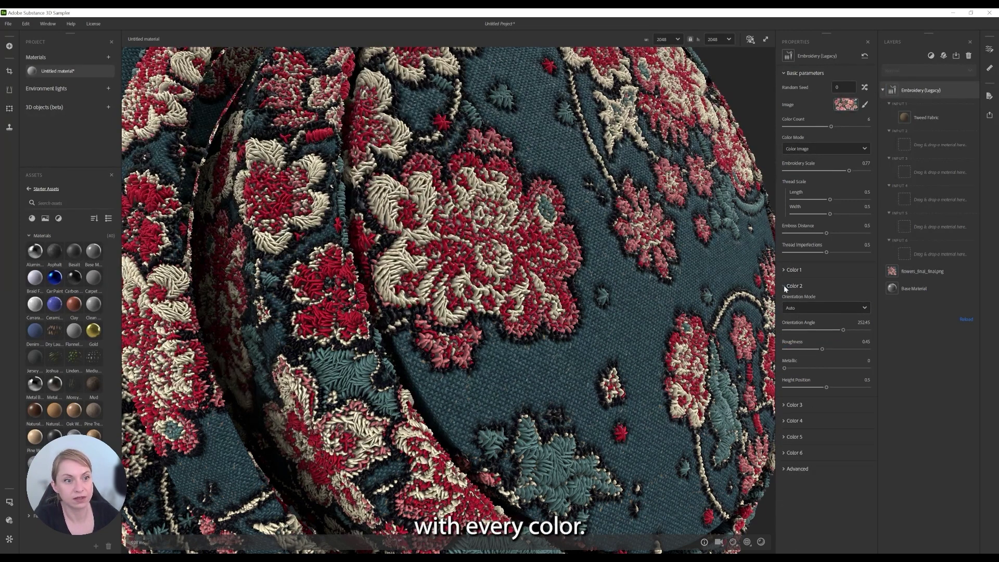
left_click(784, 286)
left_click(784, 366)
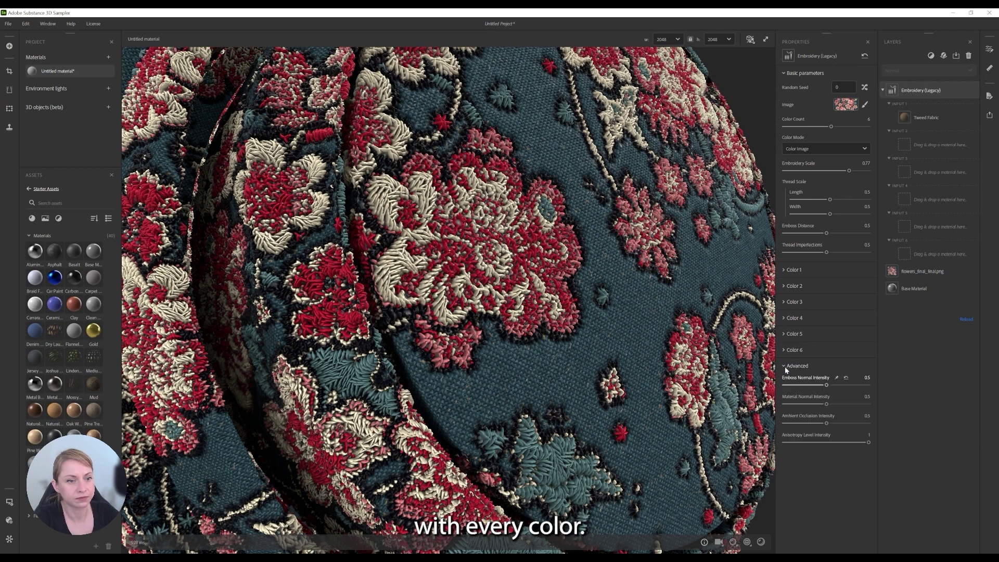
left_click(785, 366)
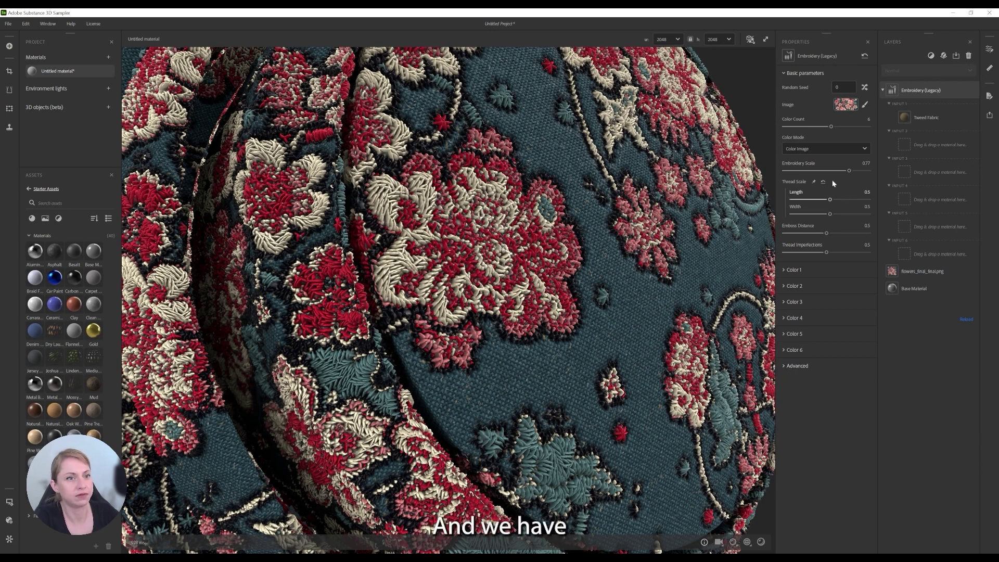
Set the embroidery Thread Scale to a Length of 0.52 and a Width of 0.51, and inspect the stitches on the preview.
mouse_move(835, 214)
left_mouse_down()
mouse_move(846, 215)
mouse_move(829, 202)
mouse_move(851, 203)
mouse_move(834, 202)
mouse_move(833, 216)
mouse_move(832, 202)
left_mouse_up()
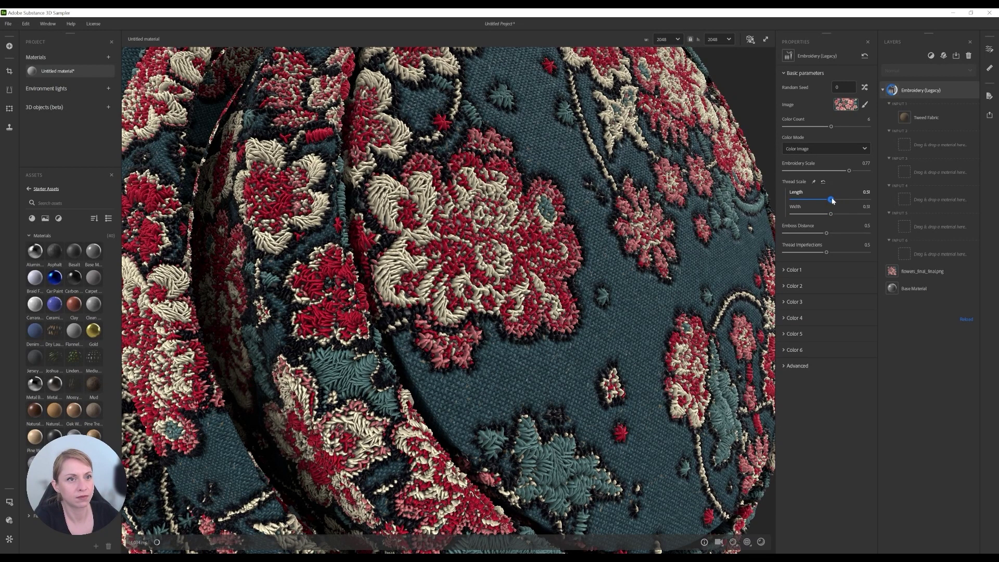
left_click_drag(833, 200, 834, 200)
scroll(519, 329, "down", 5)
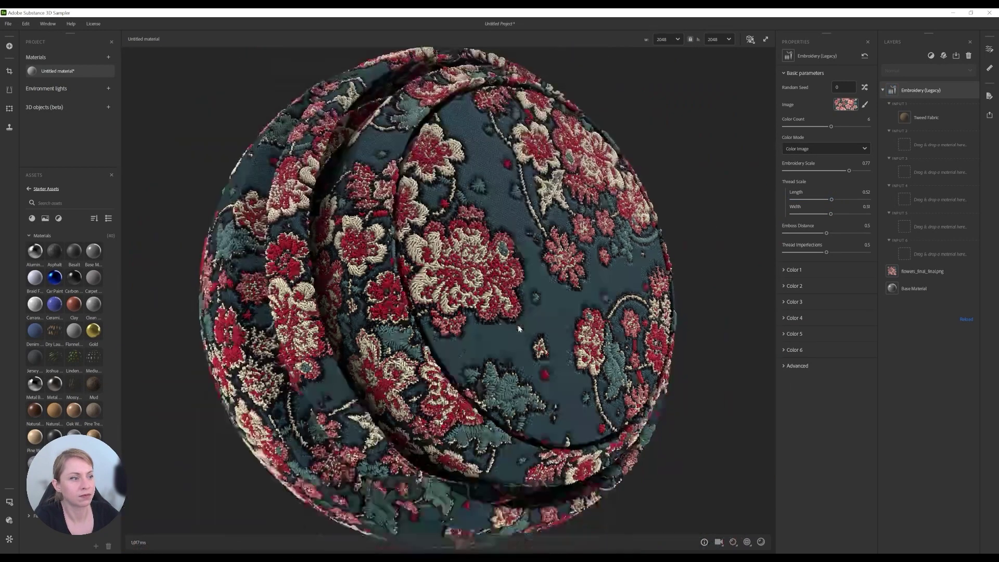
left_click_drag(518, 329, 449, 320)
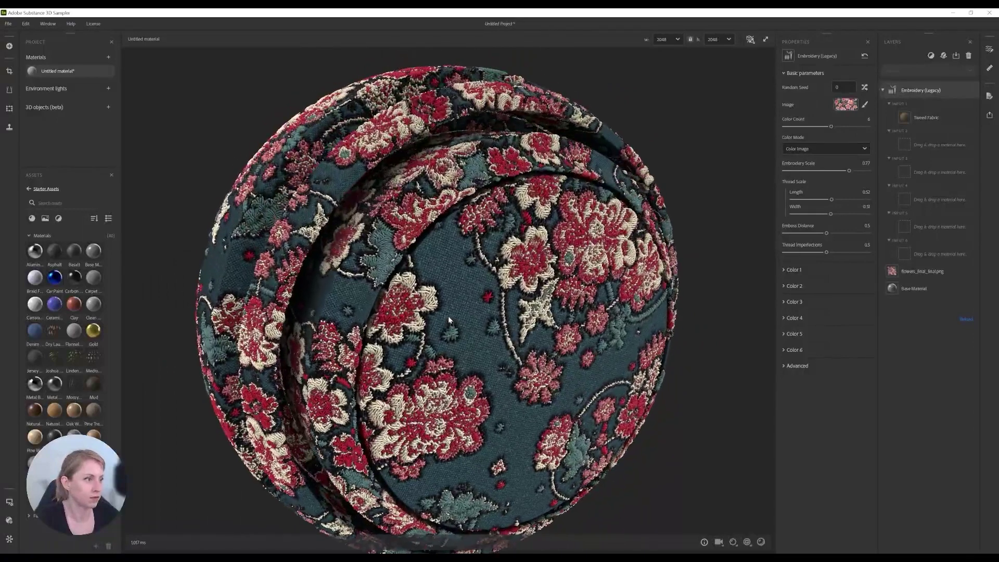
Set the viewport displacement Height Scale to 0.03 and check the relief on the material preview.
left_click(734, 542)
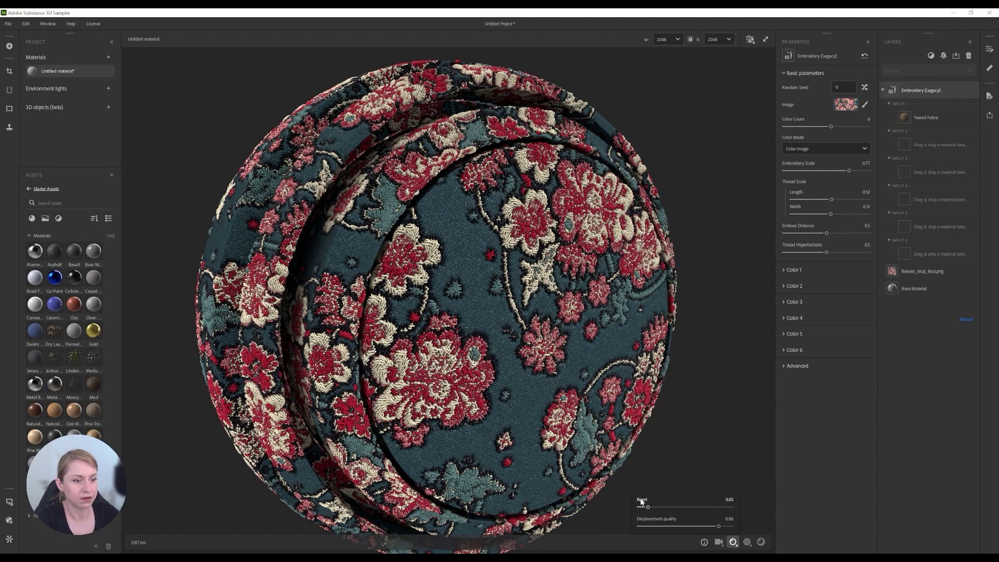
left_click_drag(649, 509, 647, 510)
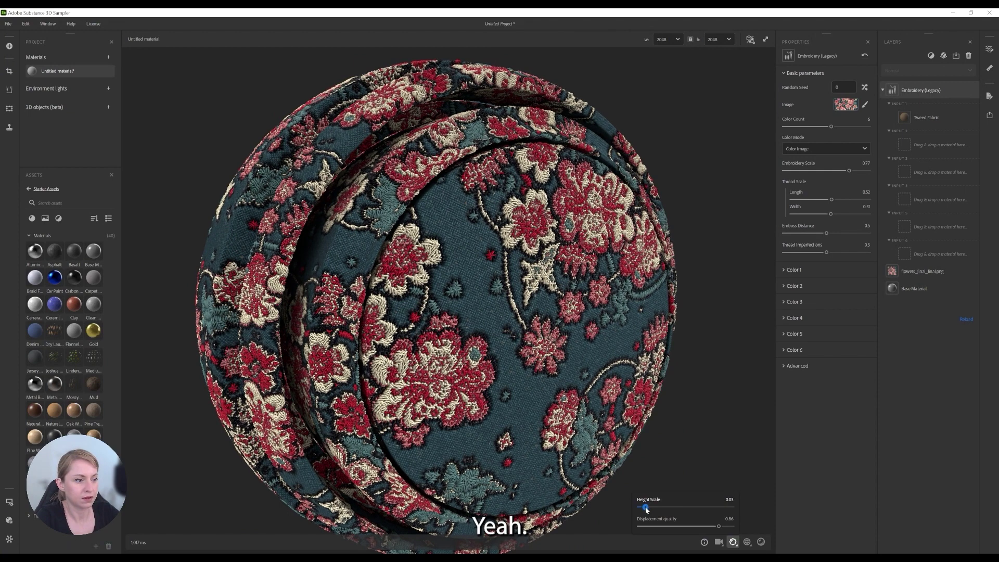
left_click_drag(419, 356, 464, 337)
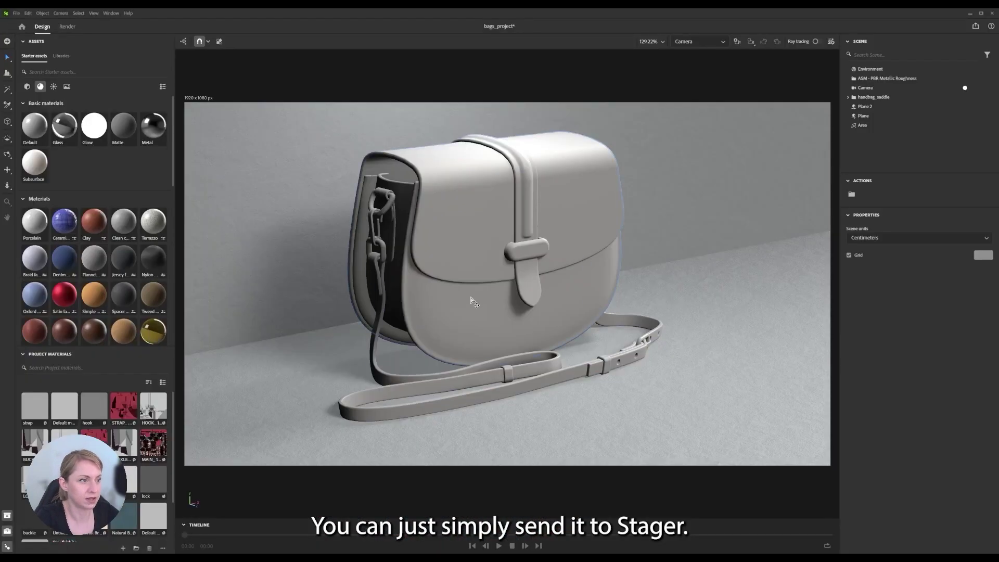
Check the bag scene in Stager, and look through the bag models on the Substance 3D Assets website.
left_click(476, 302)
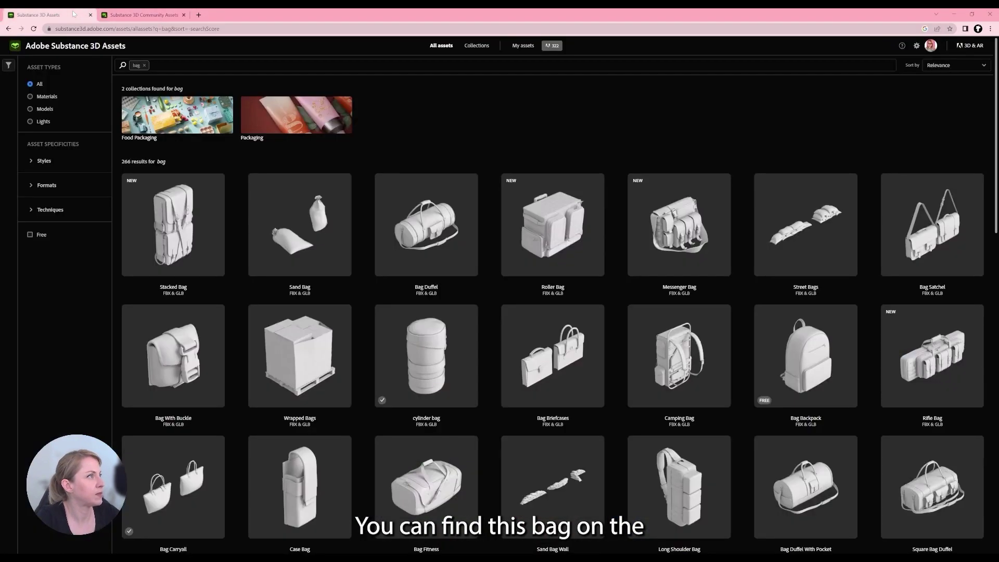
left_click(47, 14)
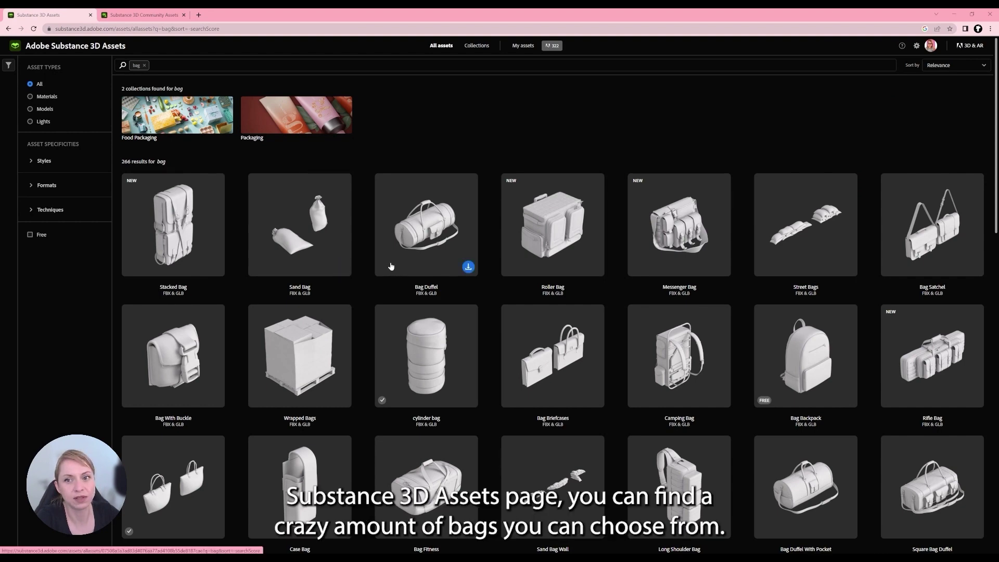
scroll(341, 268, "down", 4)
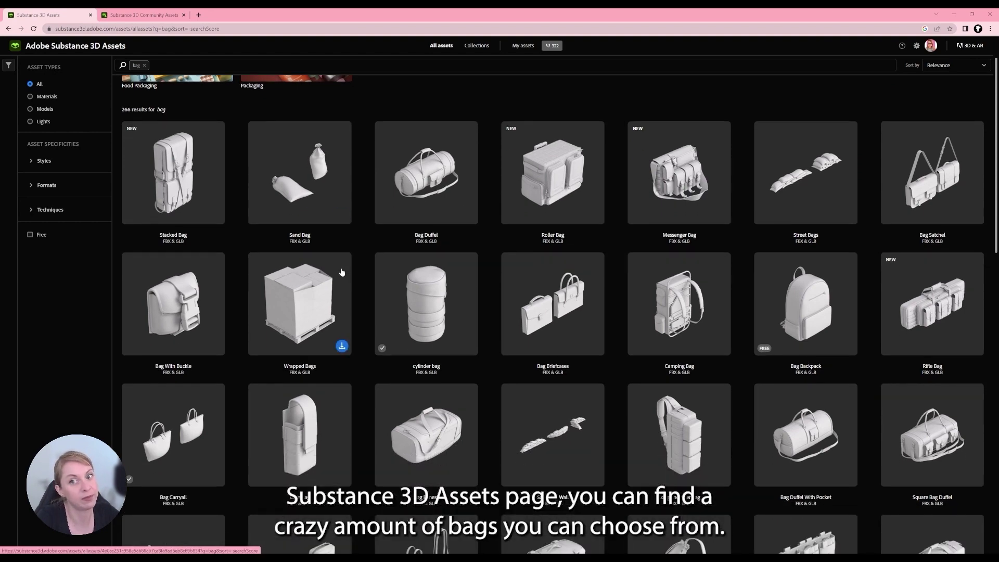
scroll(342, 272, "down", 5)
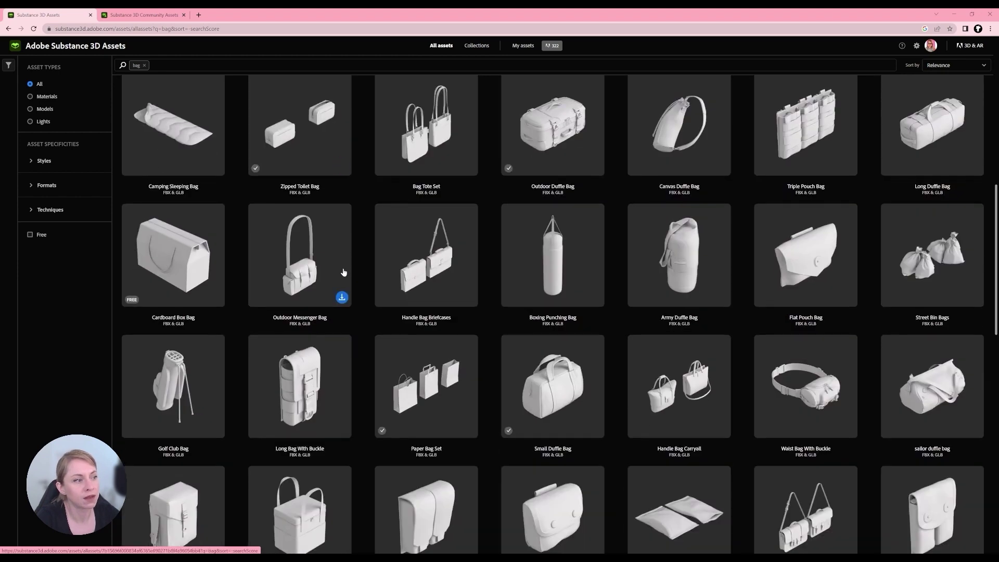
scroll(343, 271, "down", 5)
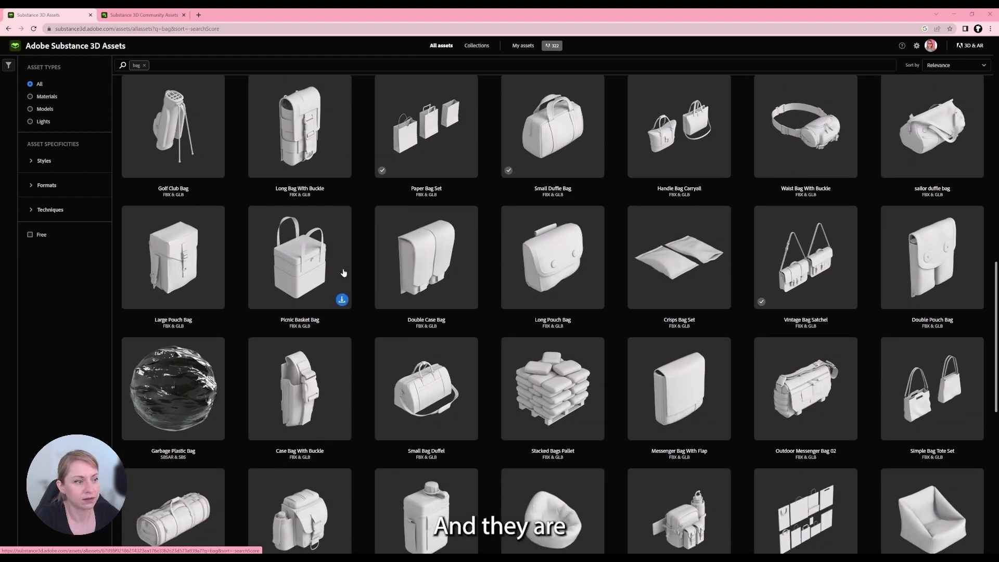
scroll(355, 274, "down", 3)
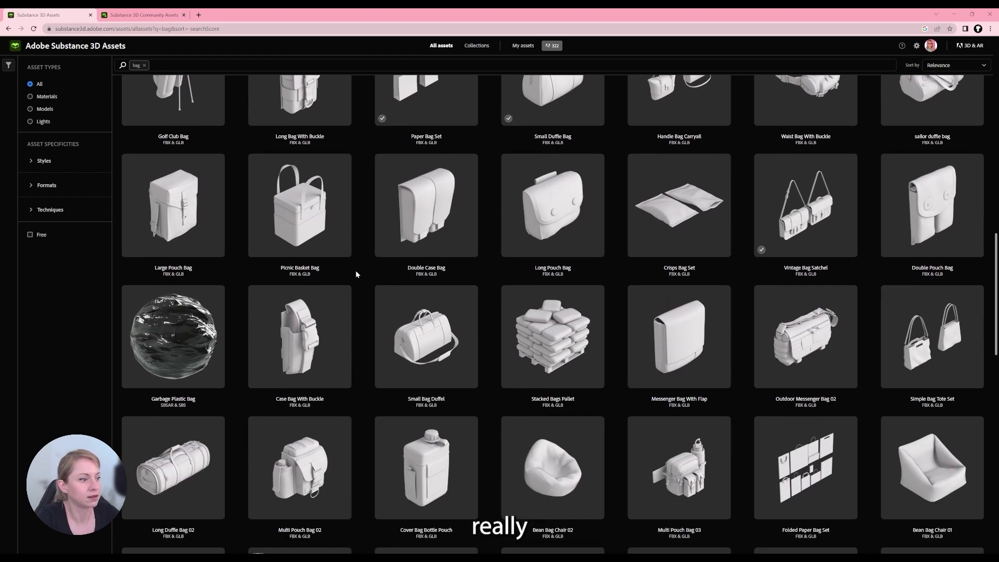
scroll(354, 276, "down", 5)
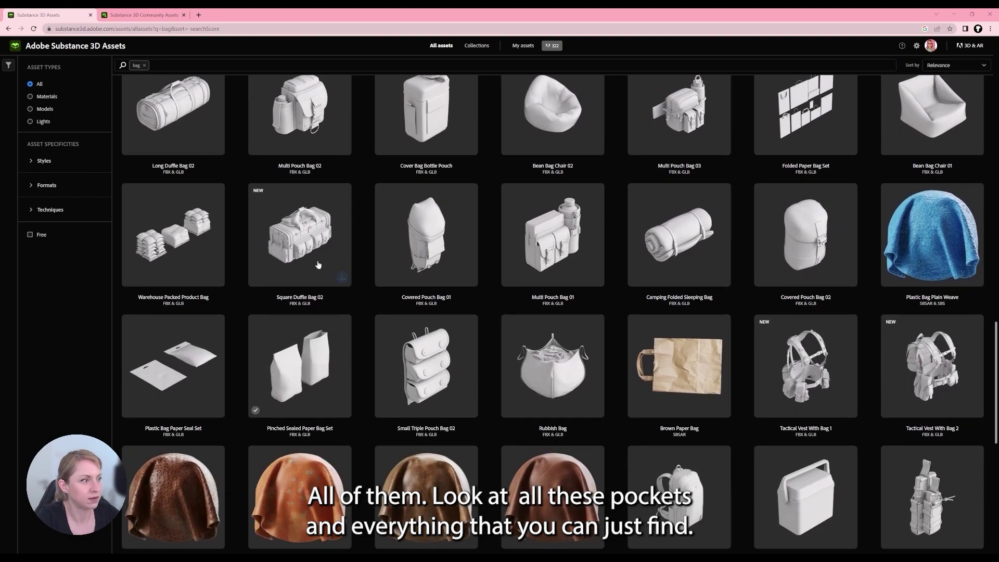
scroll(373, 276, "down", 2)
scroll(382, 283, "up", 10)
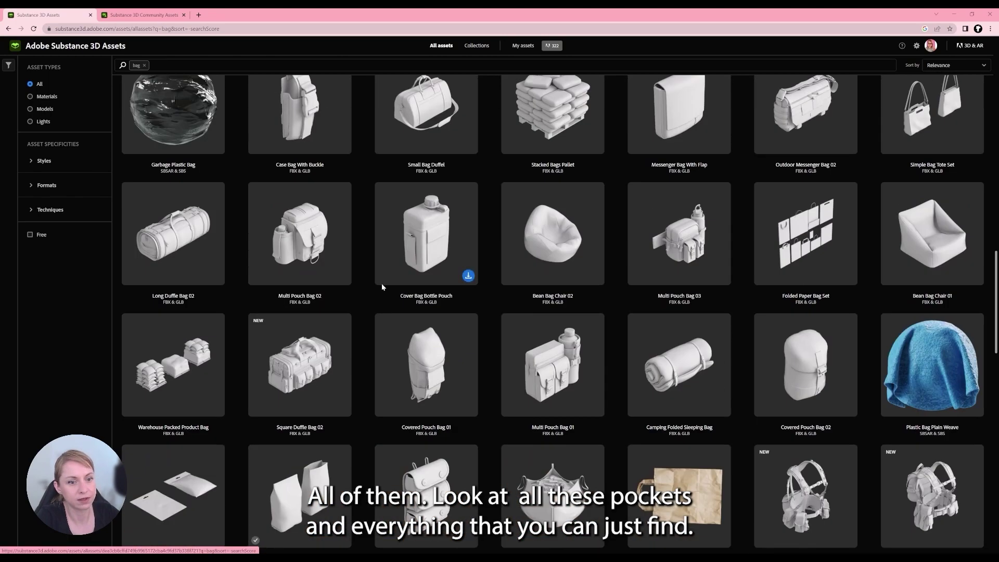
scroll(383, 285, "up", 12)
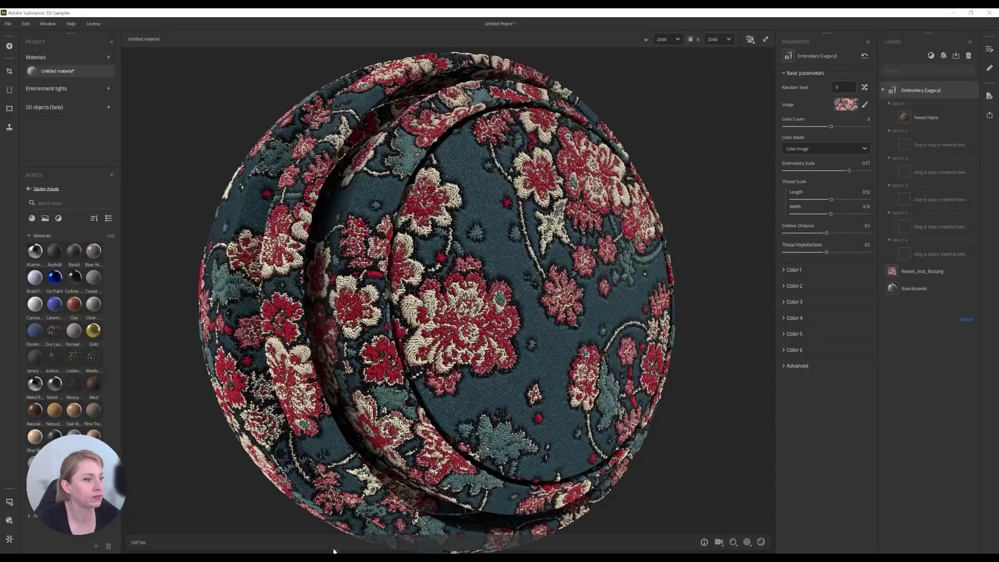
Send the embroidery material from Sampler to Substance 3D Stager and apply it to the handbag's main mesh.
left_click(990, 115)
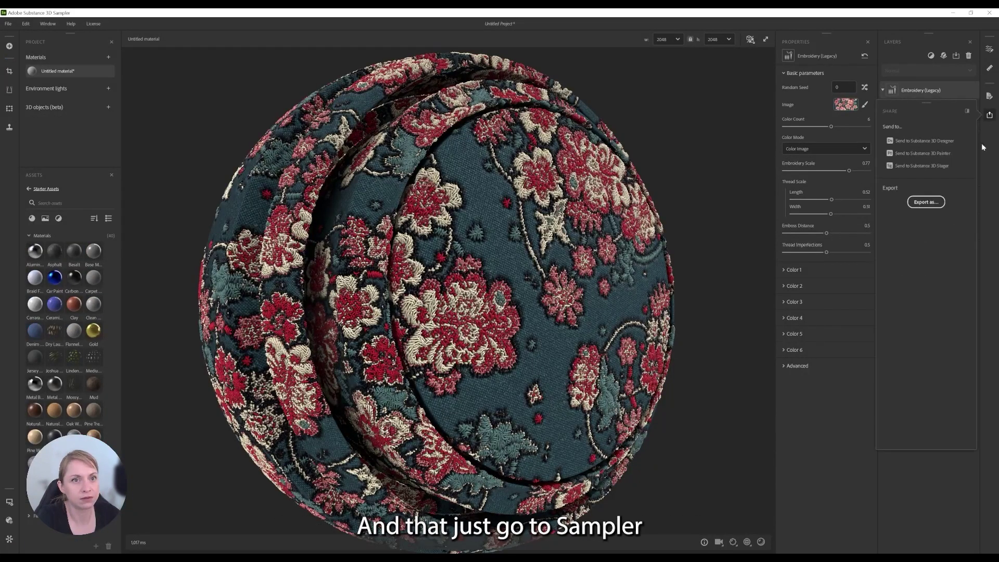
left_click(924, 166)
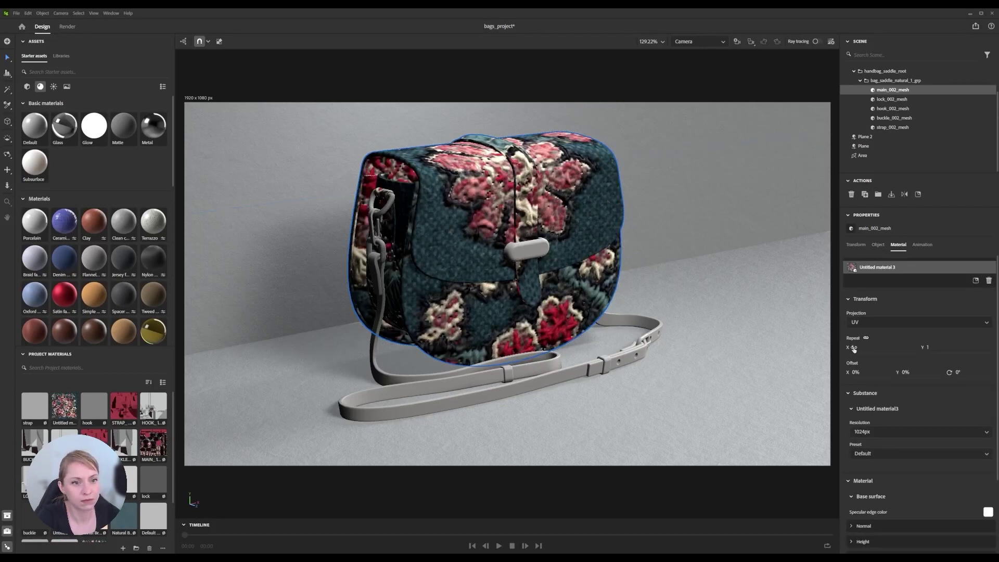
Set the bag material's Repeat to 6 in X and Y and its Resolution to 2048px.
key("Return")
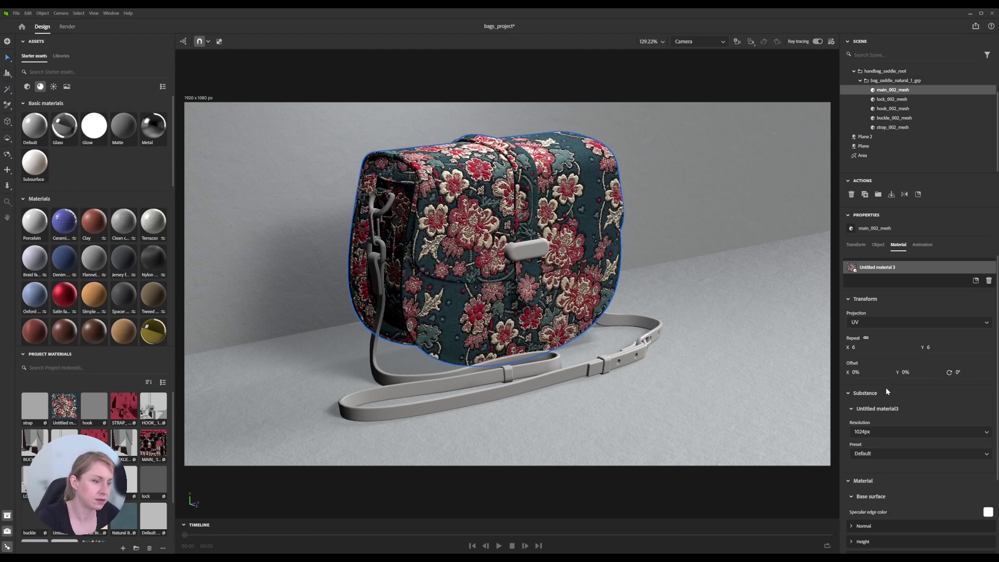
left_click(881, 433)
left_click(875, 478)
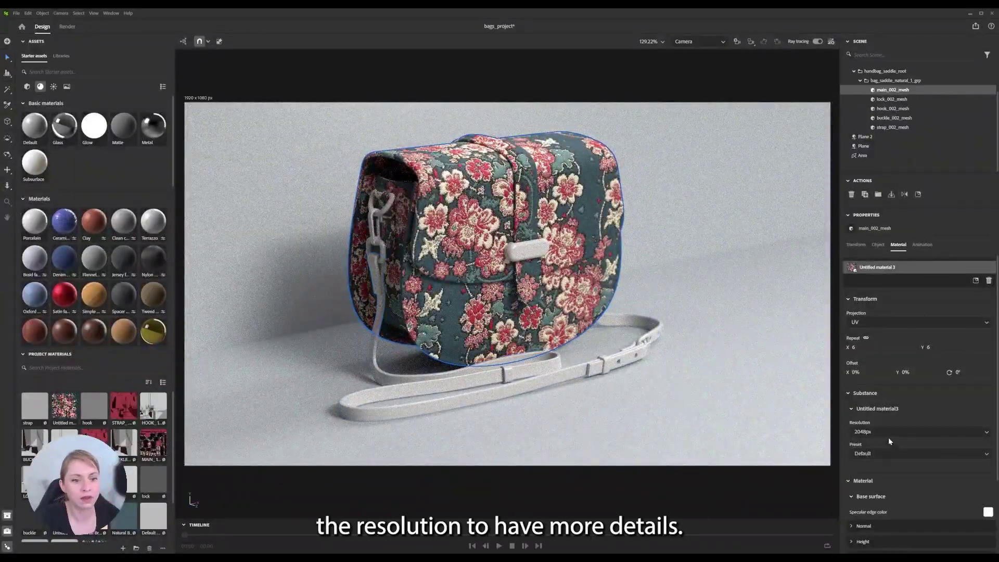
Raise the Normal scale of the bag material's base surface to about 1.3.
scroll(889, 441, "down", 1)
left_click(858, 475)
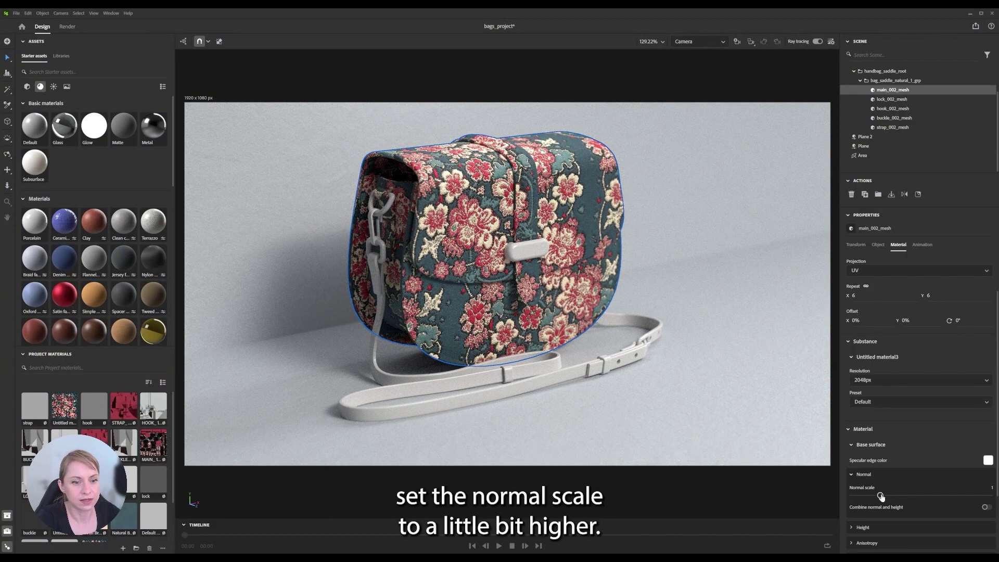
left_click_drag(880, 495, 894, 493)
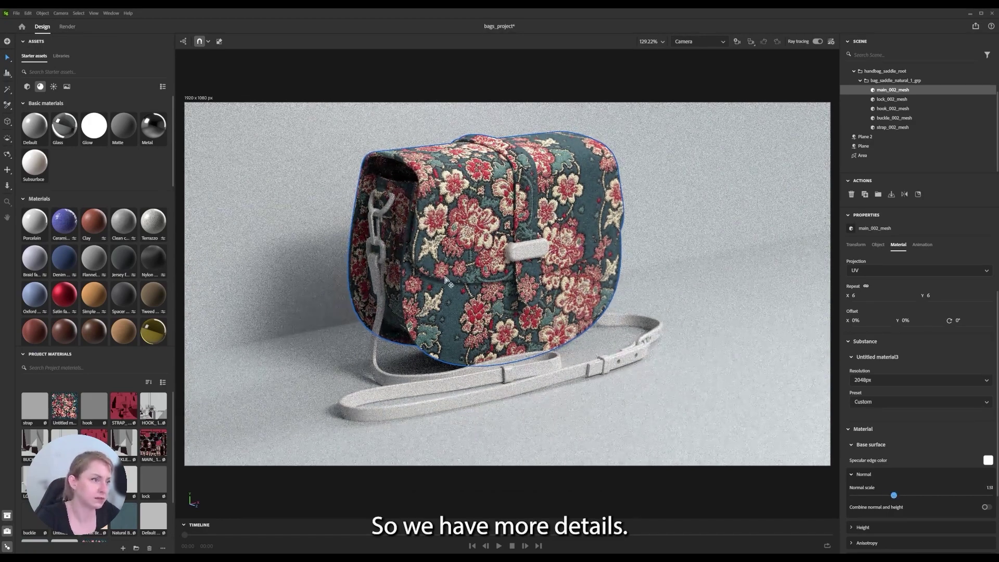
Switch the scene from the saved Camera to the Viewport camera and get closer to the bag.
left_click(697, 41)
left_click(688, 57)
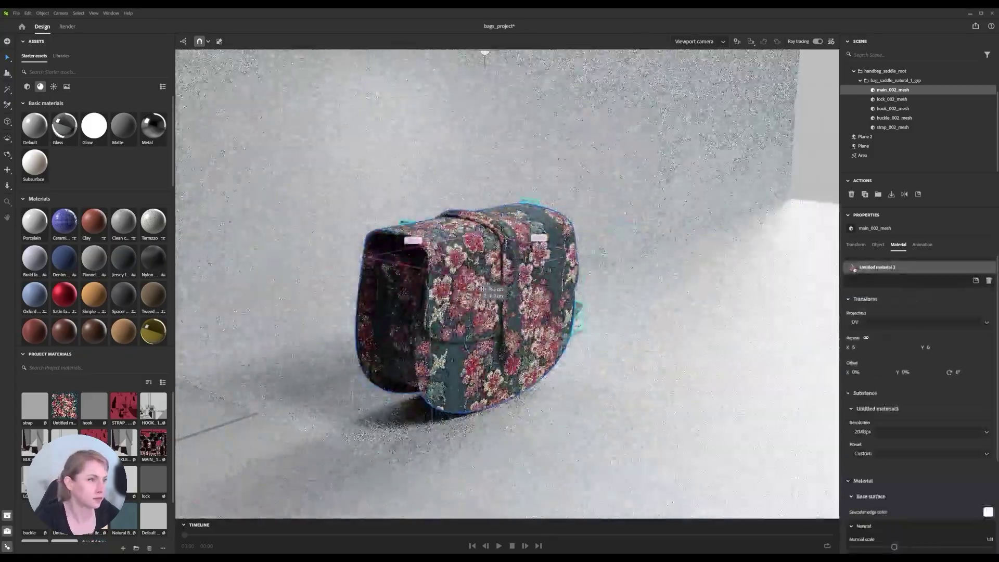
scroll(507, 284, "up", 5)
left_click_drag(448, 282, 448, 236)
key("ctrl+z")
key("ctrl+z")
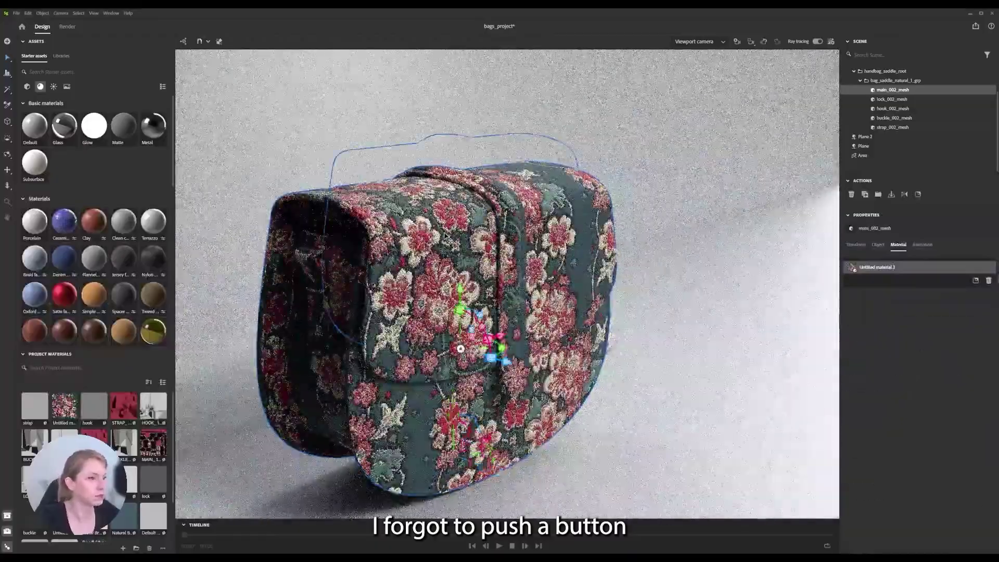
left_click(199, 41)
View the bag from a higher angle and set the material's Repeat to 6.5 in X and Y.
right_click_drag(474, 187, 492, 235)
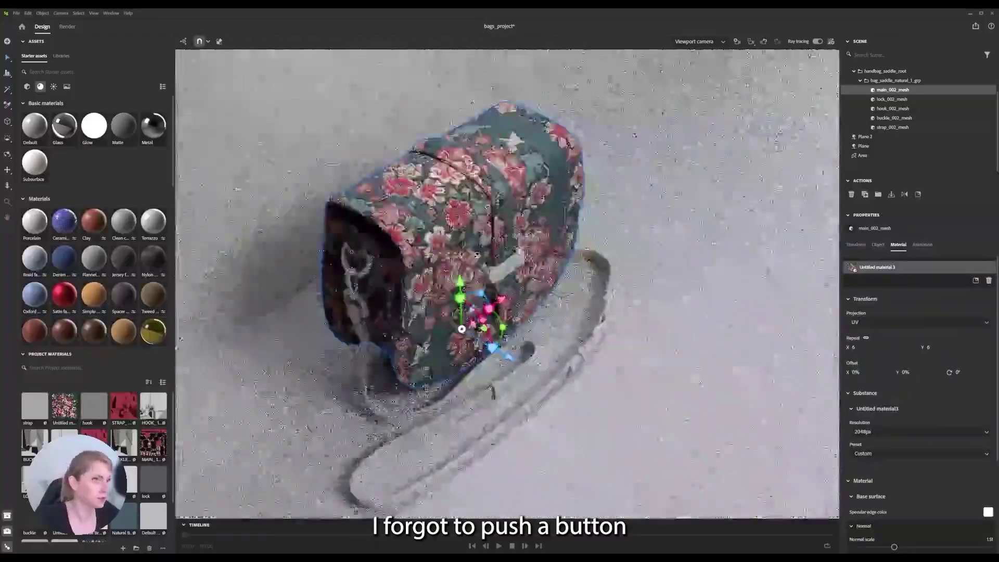
scroll(492, 235, "up", 5)
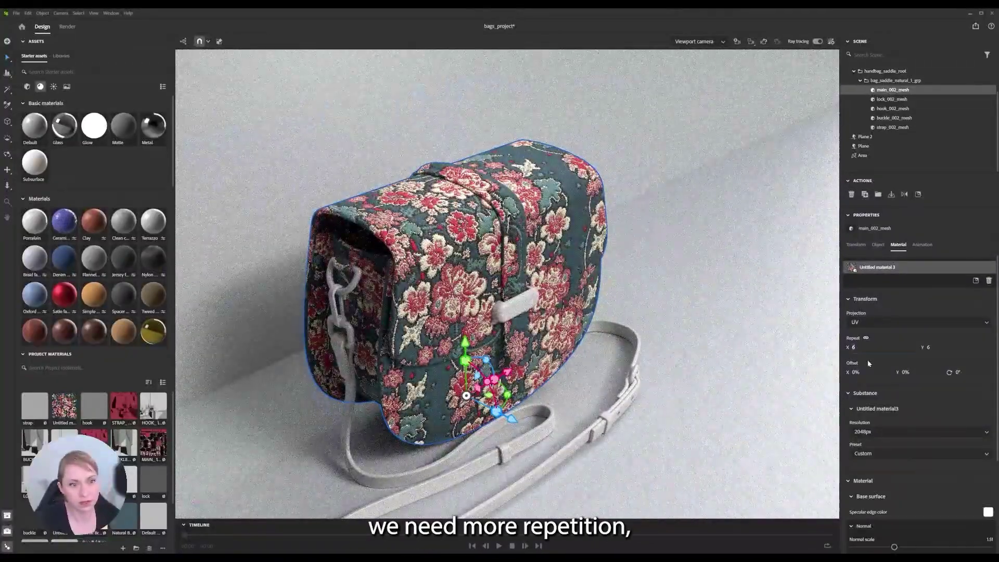
key("Return")
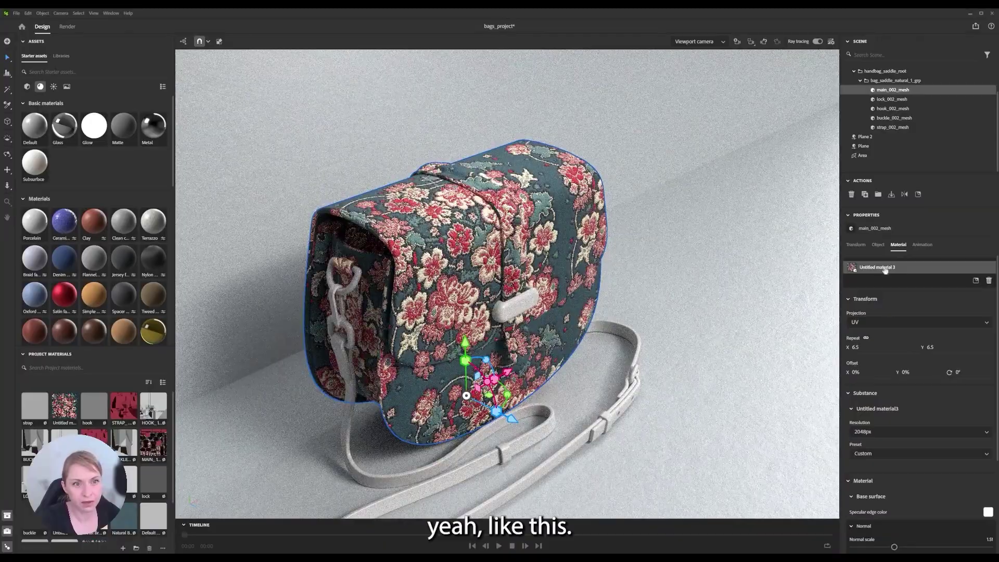
Reposition the floral pattern on the bag with a material Offset of X -70% and Y 24%.
scroll(867, 441, "down", 3)
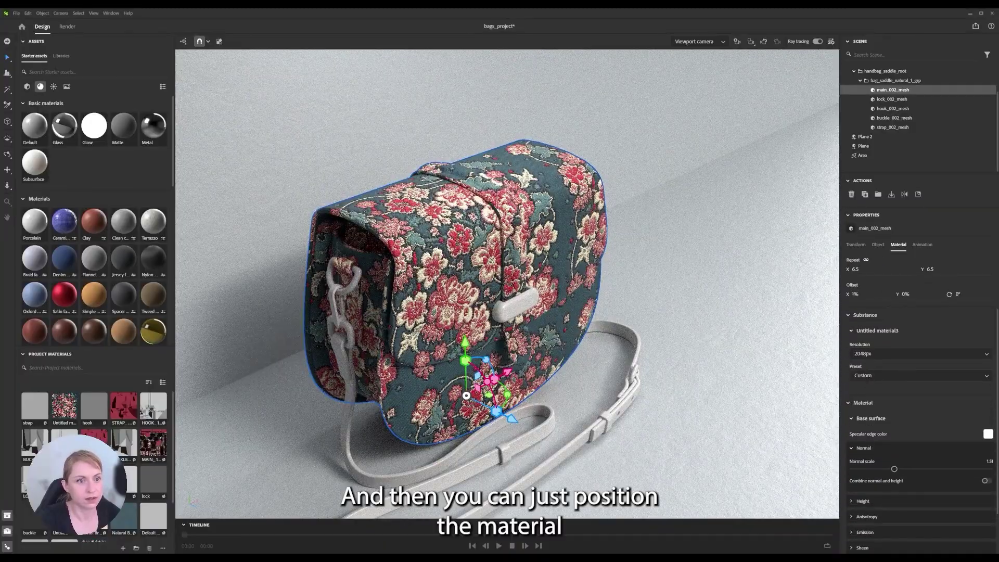
left_click_drag(855, 294, 819, 295)
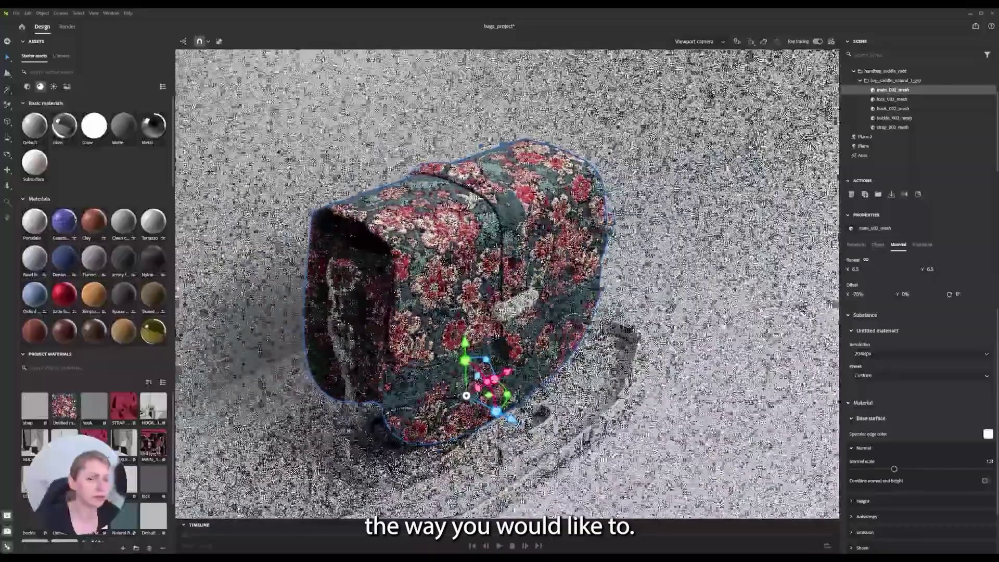
left_click_drag(907, 298, 894, 299)
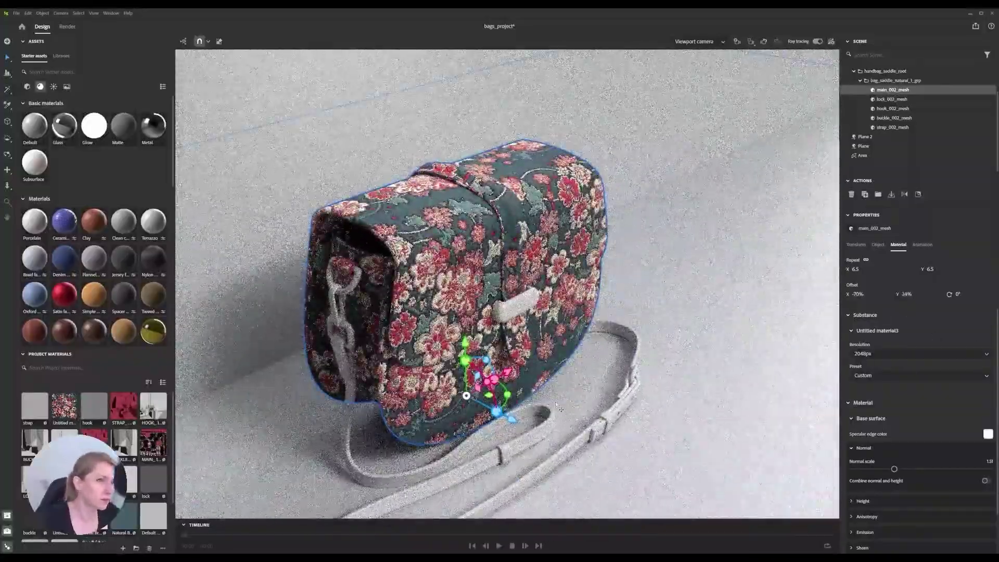
Inspect the embroidered fabric details on the bag up close, and turn off ray tracing.
scroll(507, 284, "up", 5)
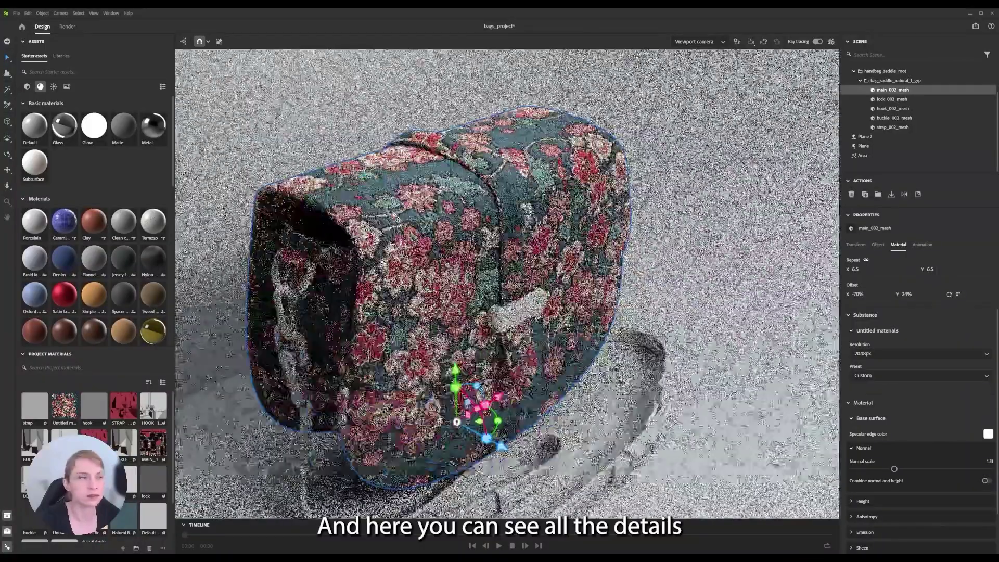
left_click_drag(508, 284, 530, 312, "alt")
scroll(455, 264, "down", 1)
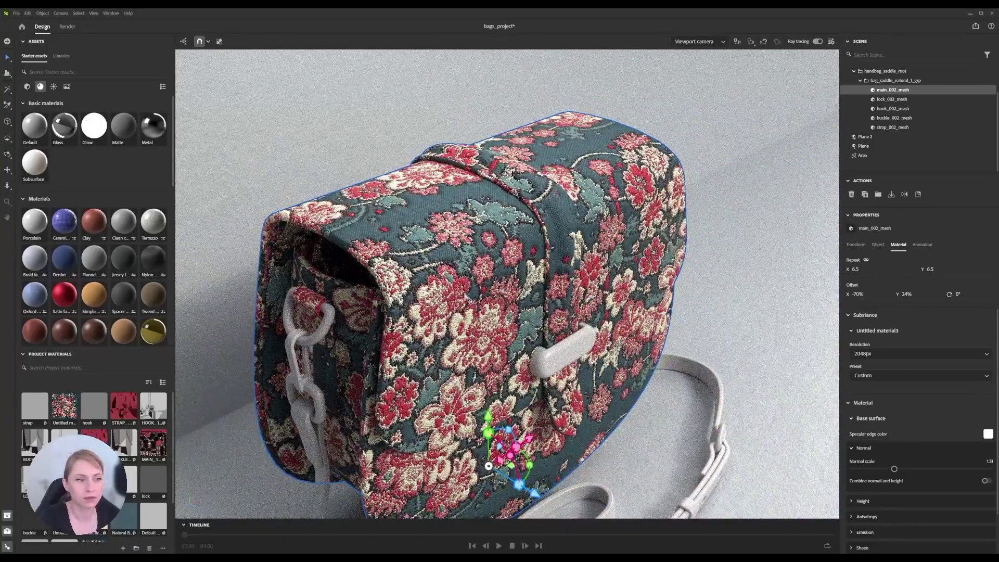
scroll(468, 298, "down", 1)
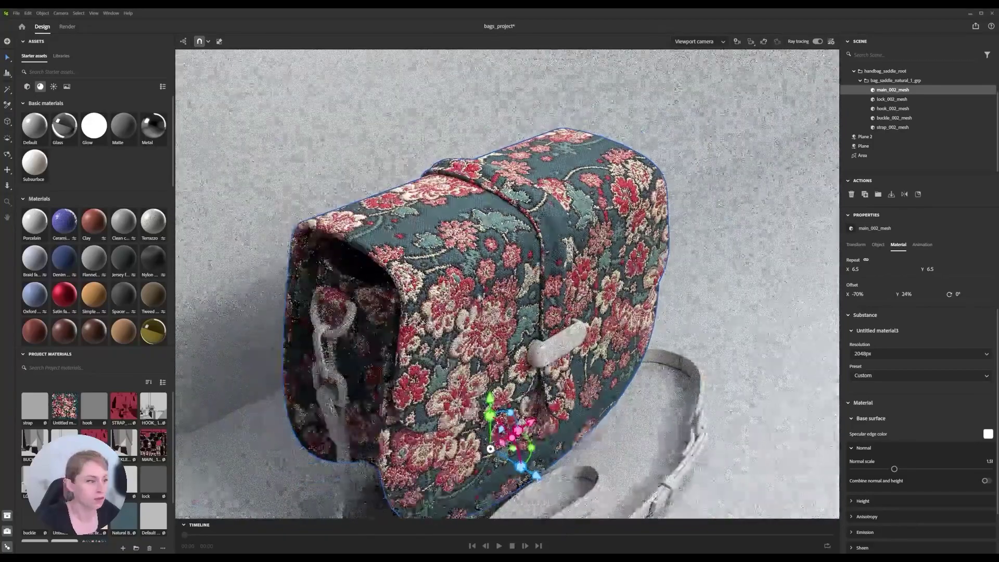
left_click_drag(468, 298, 459, 293, "alt")
left_click(817, 41)
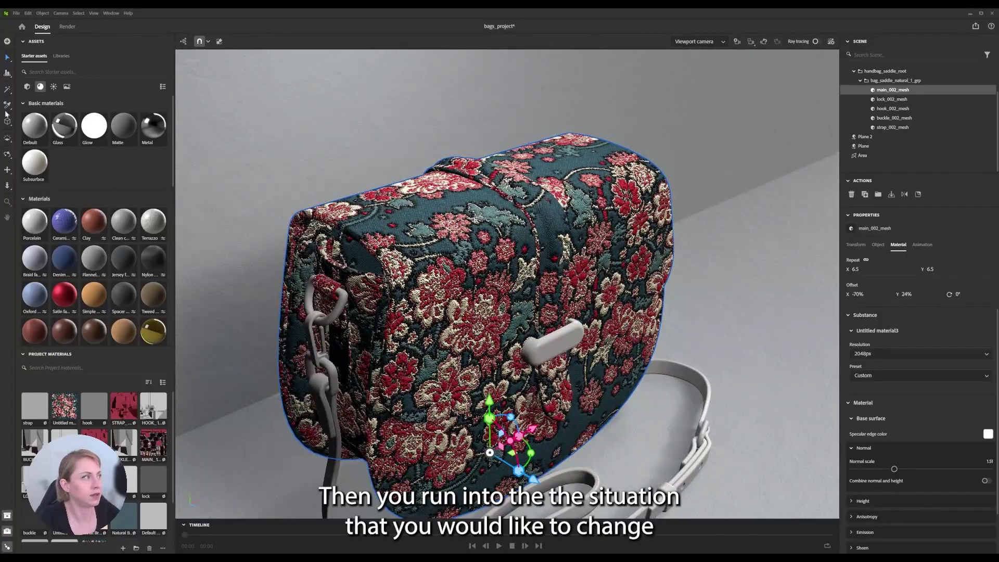
Select only the front closure strap of the main bag mesh with the Magic Wand.
left_click(8, 91)
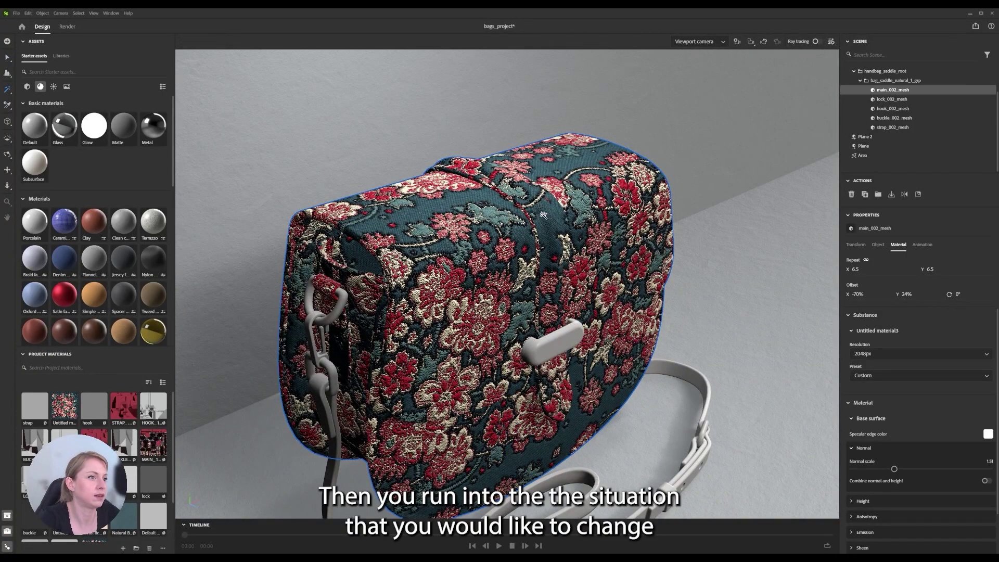
scroll(544, 214, "up", 1)
middle_click_drag(541, 207, 451, 257)
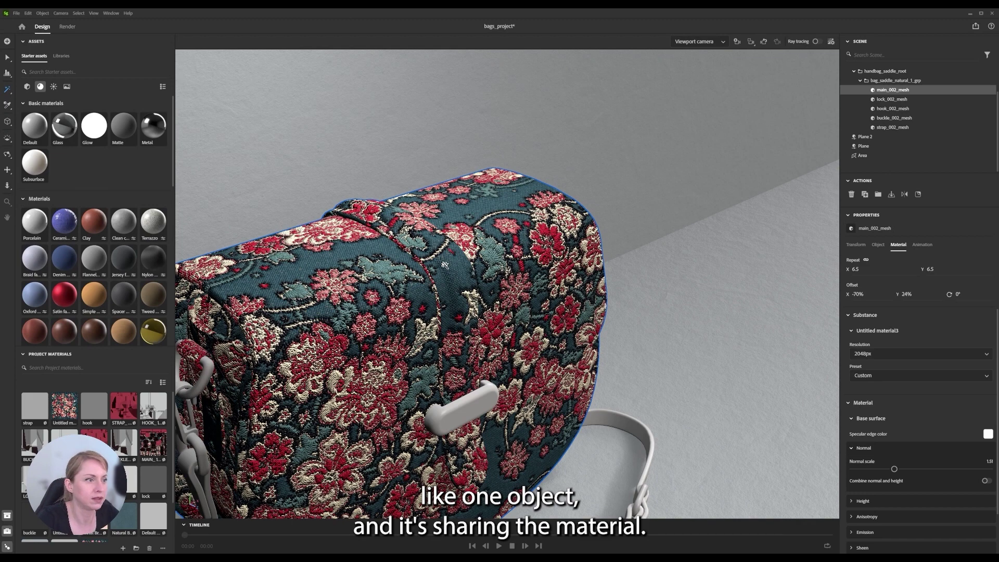
left_click(445, 266)
scroll(445, 266, "up", 3)
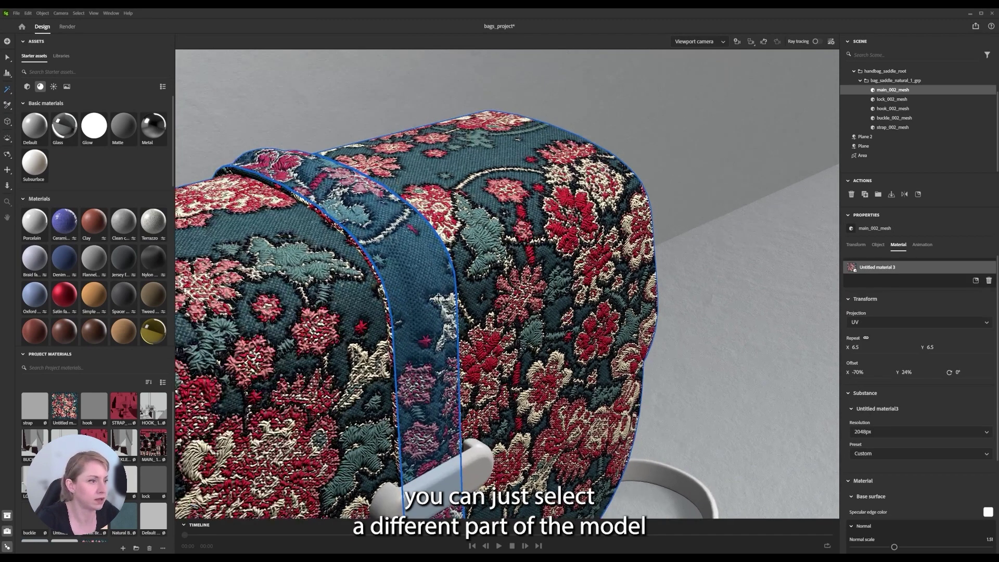
Apply the Natural Buffalo Leather starter material to the selected closure strap.
middle_click_drag(438, 297, 477, 270)
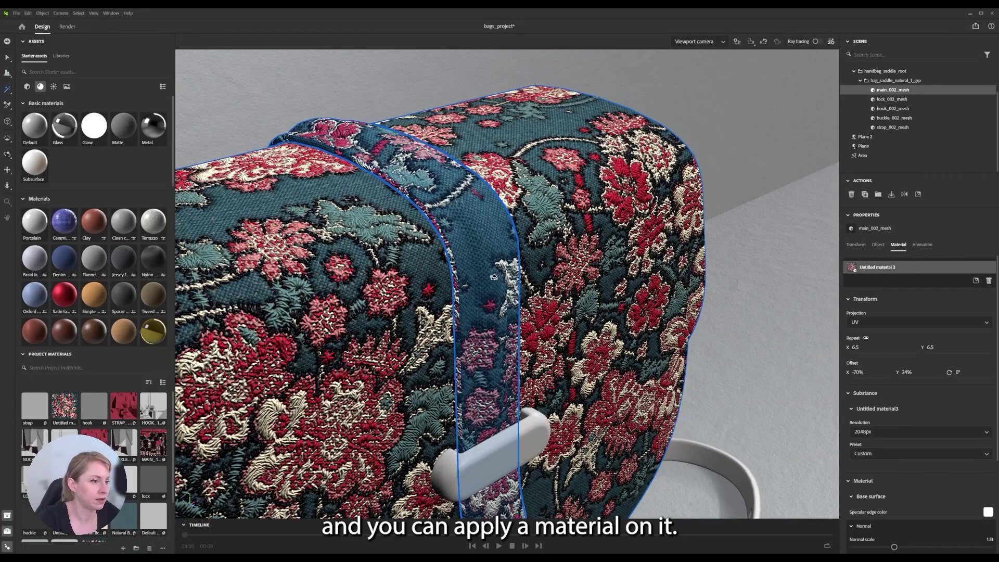
left_click_drag(497, 277, 366, 196, "alt")
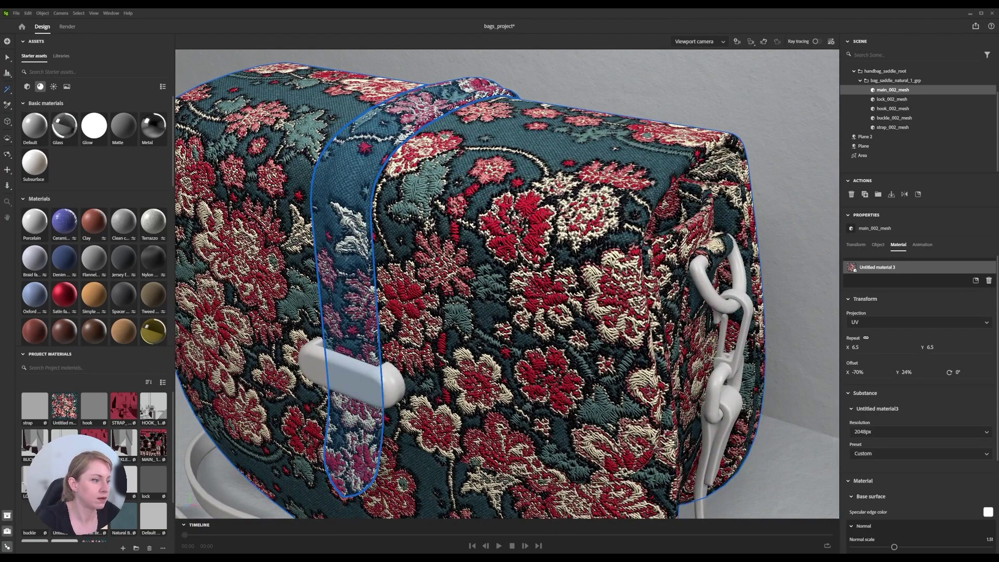
left_click_drag(472, 160, 518, 253, "alt")
scroll(535, 276, "down", 2)
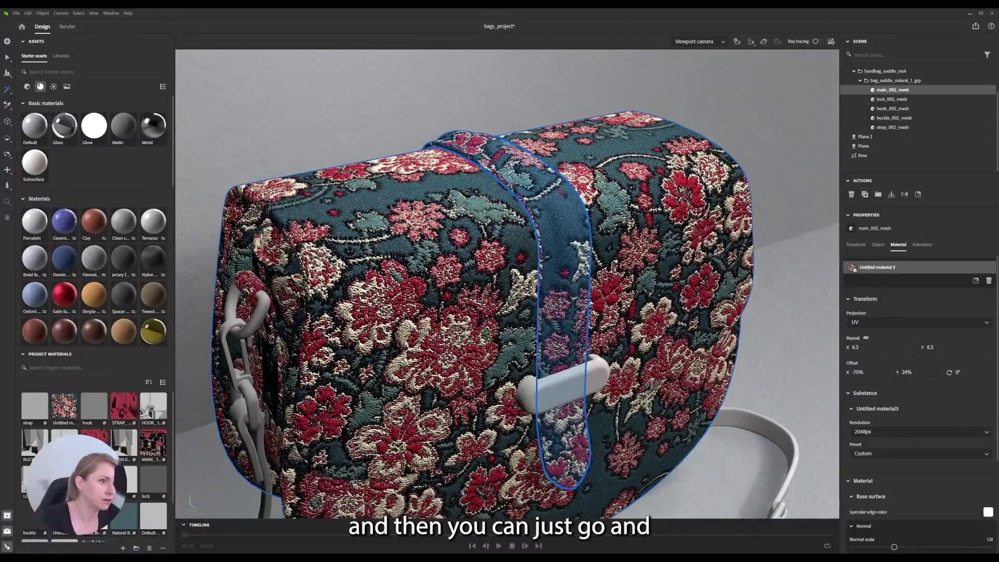
middle_click_drag(530, 276, 493, 216, "alt")
left_click_drag(492, 217, 495, 221, "alt")
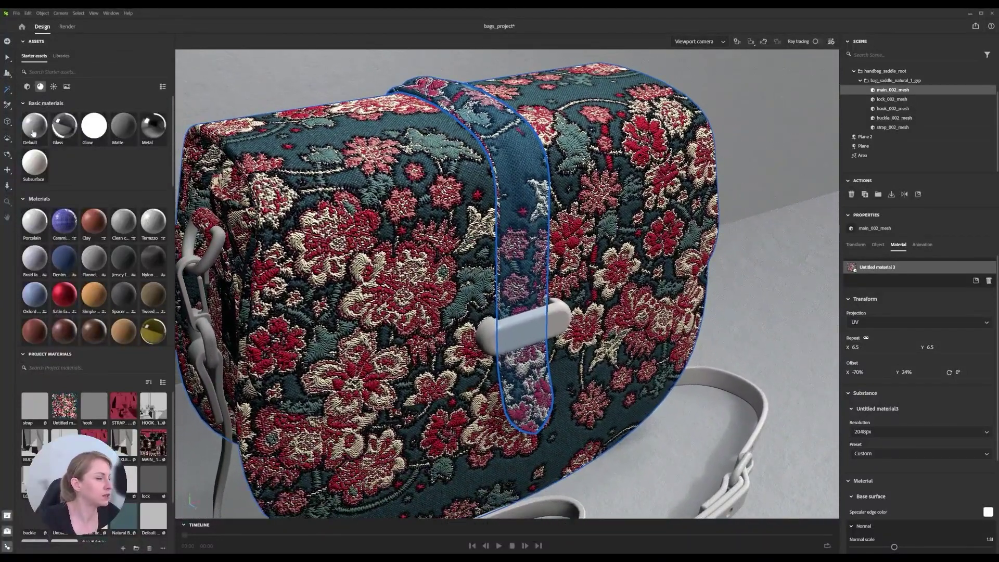
scroll(68, 260, "down", 2)
left_click(59, 232)
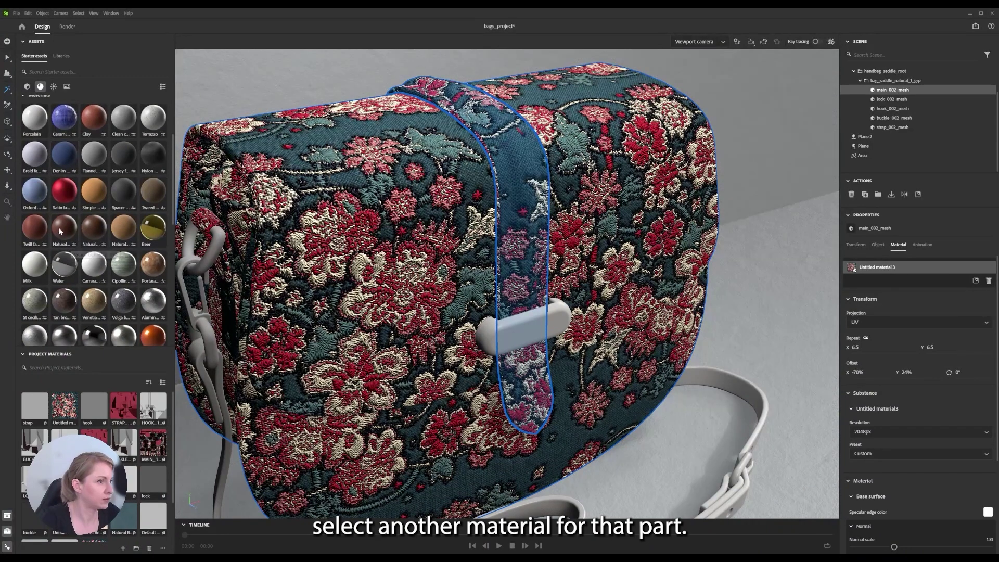
scroll(492, 221, "down", 5)
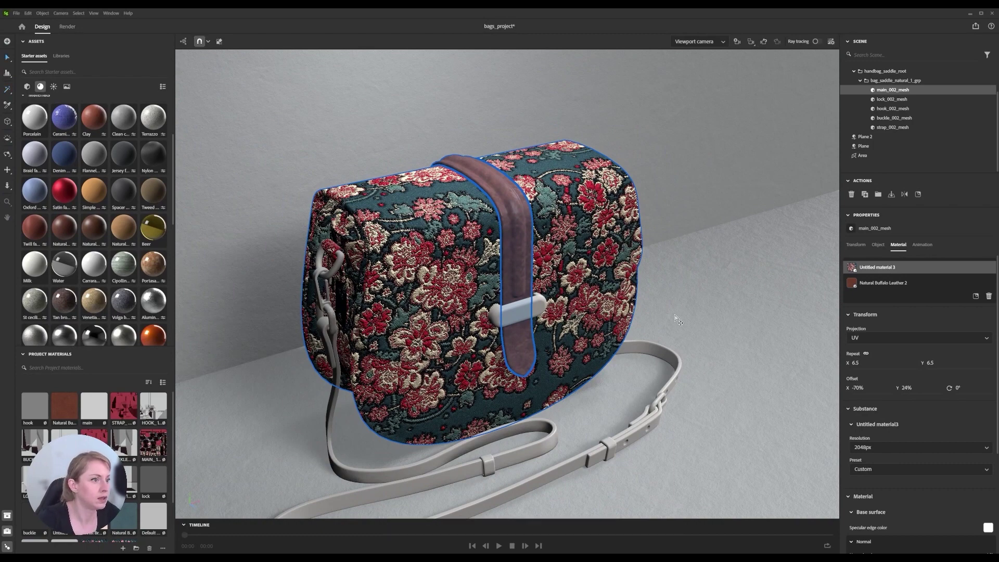
Set the closure strap leather's Repeat to 4 in X and Y.
left_click(708, 299)
left_click(514, 247)
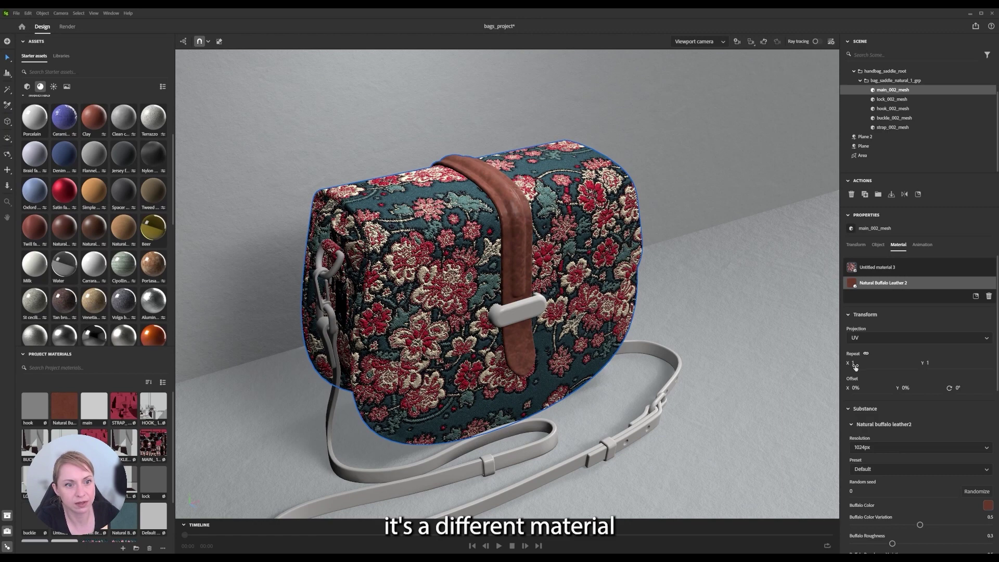
mouse_move(854, 365)
left_mouse_down()
mouse_move(864, 366)
mouse_move(855, 363)
left_mouse_up()
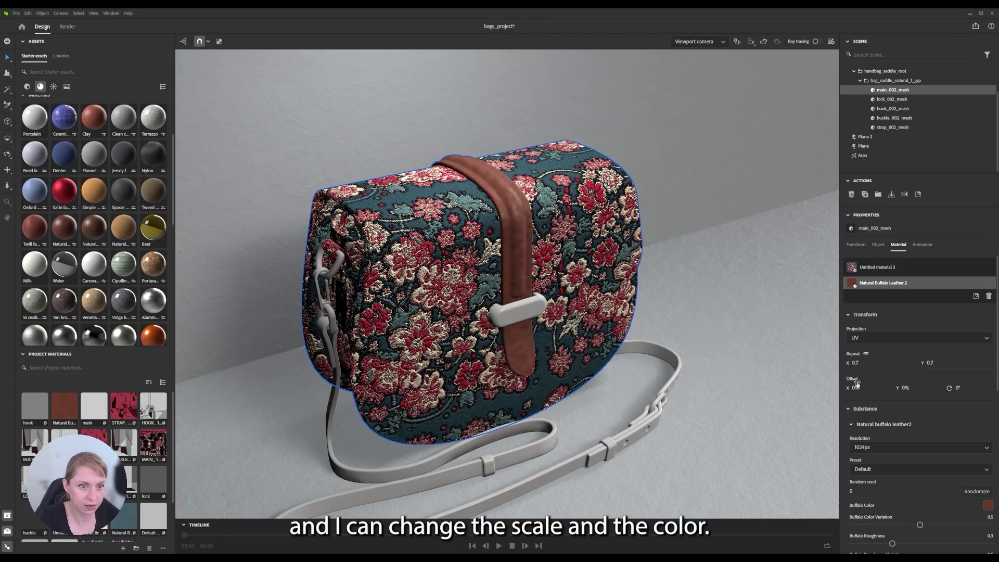
left_click(855, 364)
type("4")
key("Return")
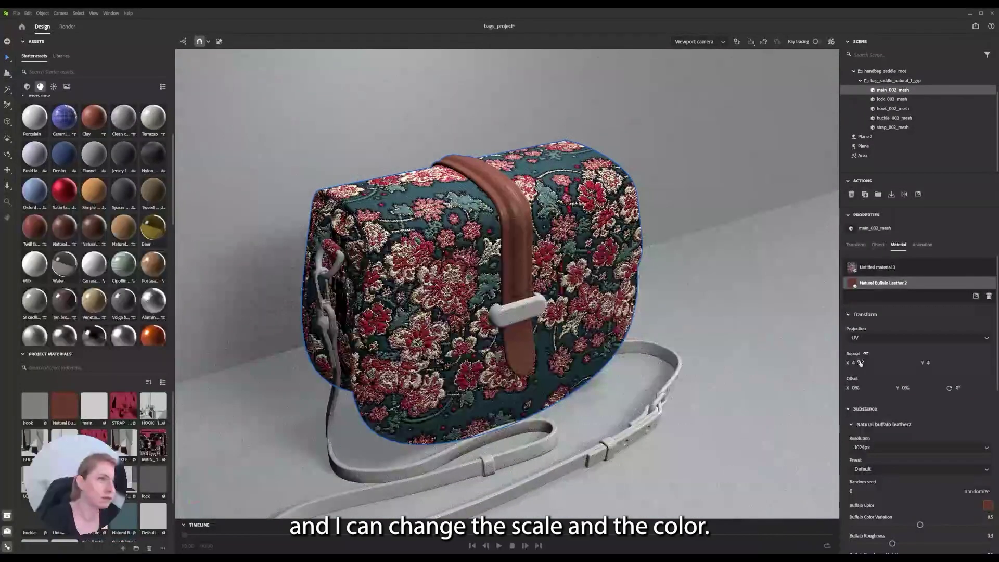
Set the leather's Buffalo Color to dark teal 223D47, based on a colour sampled from the bag fabric, and its resolution to 2048px.
left_click(988, 506)
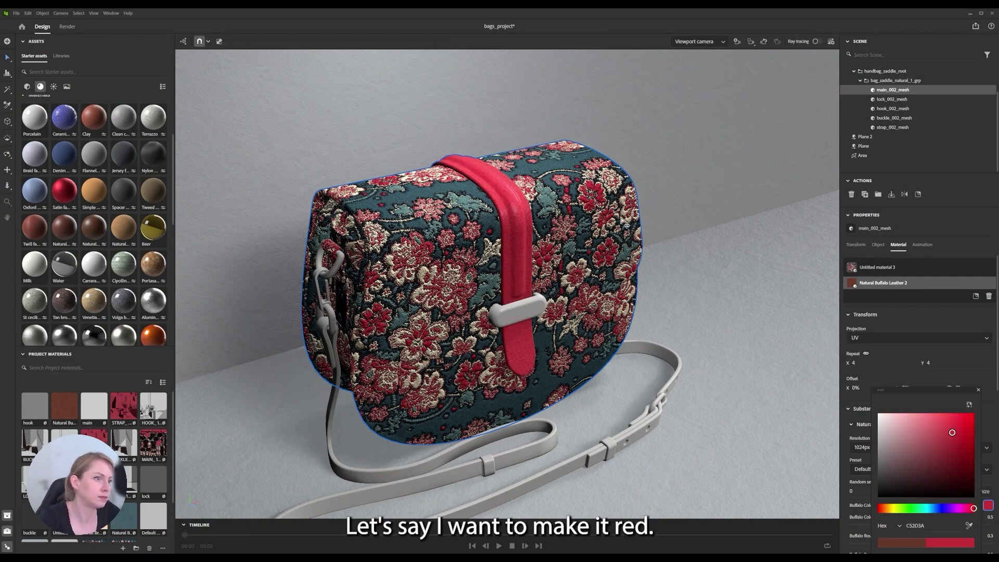
left_click(952, 442)
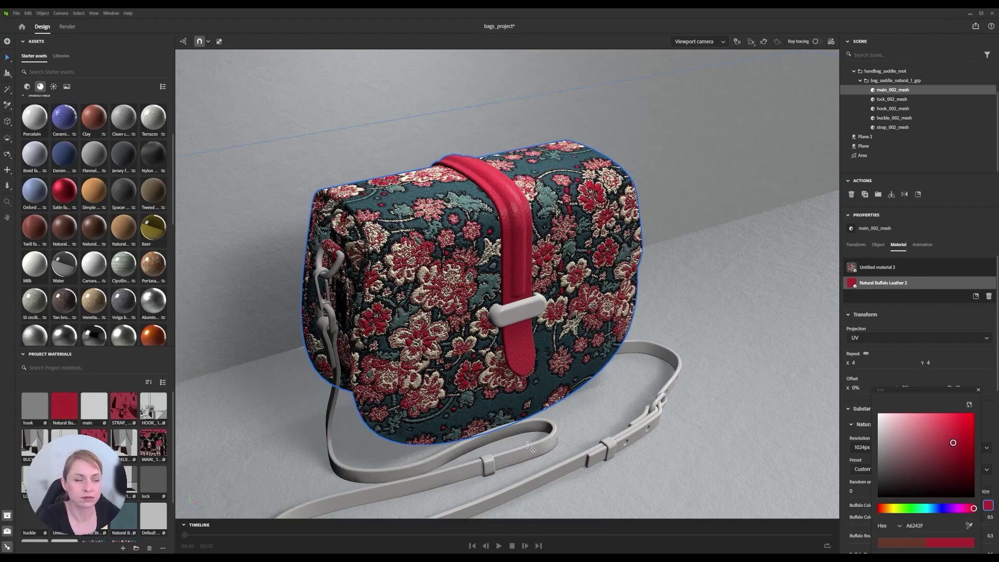
left_click(969, 527)
left_click(415, 193)
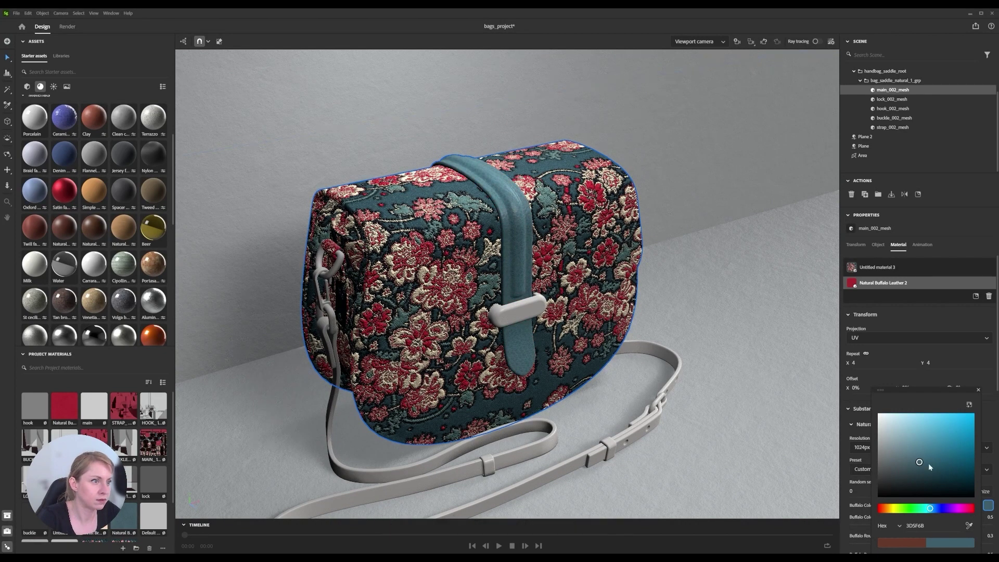
left_click_drag(933, 469, 929, 474)
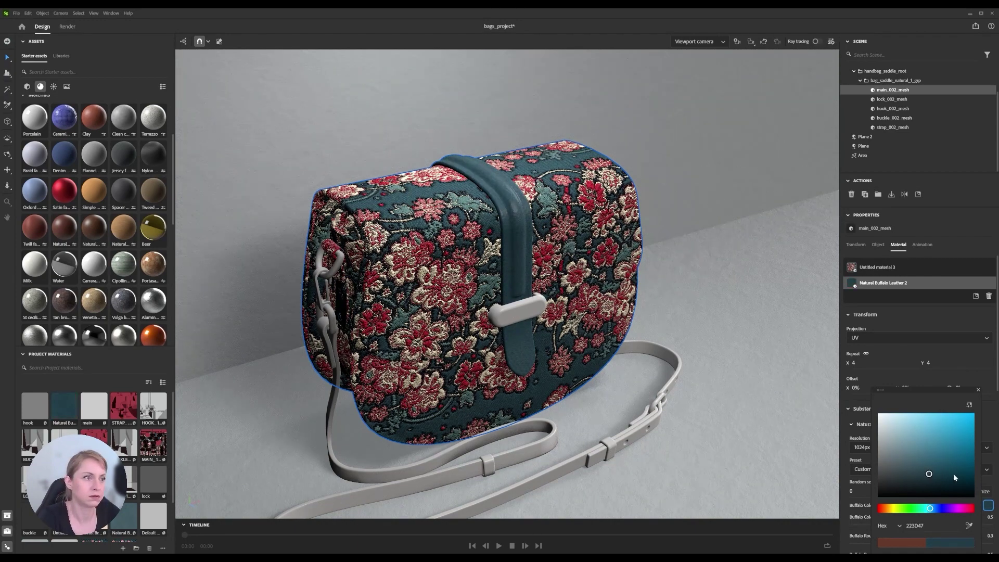
left_click(980, 506)
left_click(874, 449)
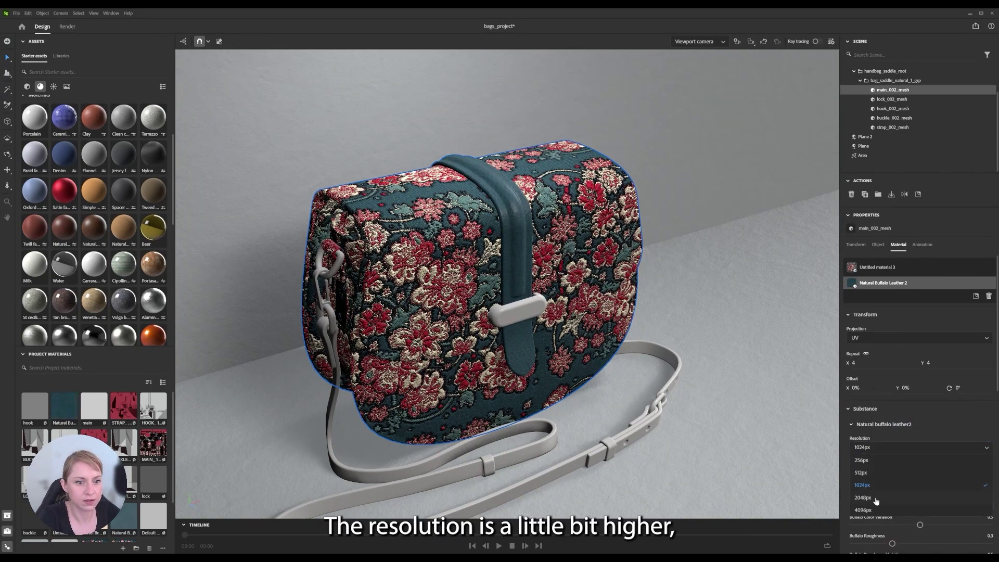
left_click(864, 498)
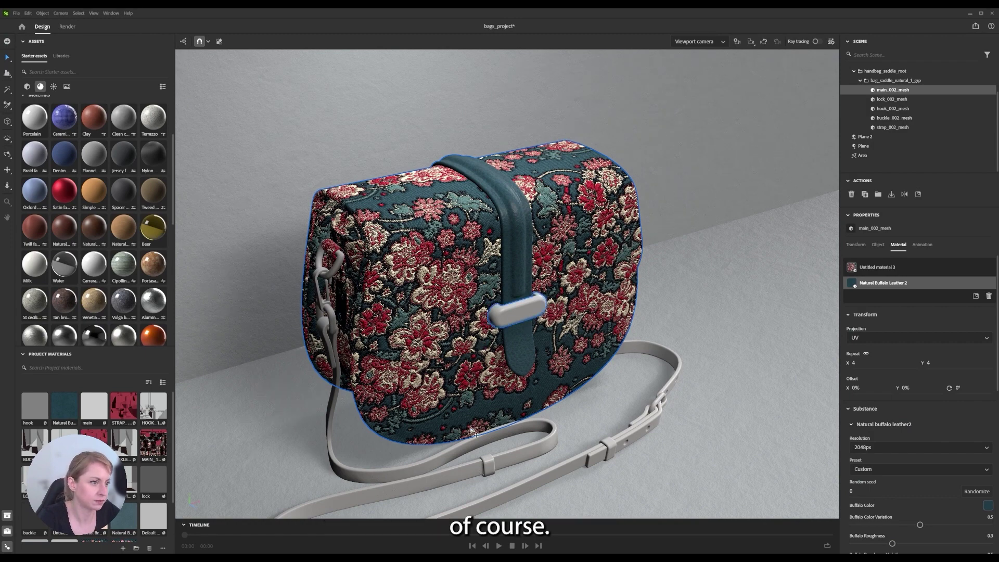
Copy the teal leather material from the closure strap onto the long shoulder strap with the Sampler tool.
left_click(435, 463)
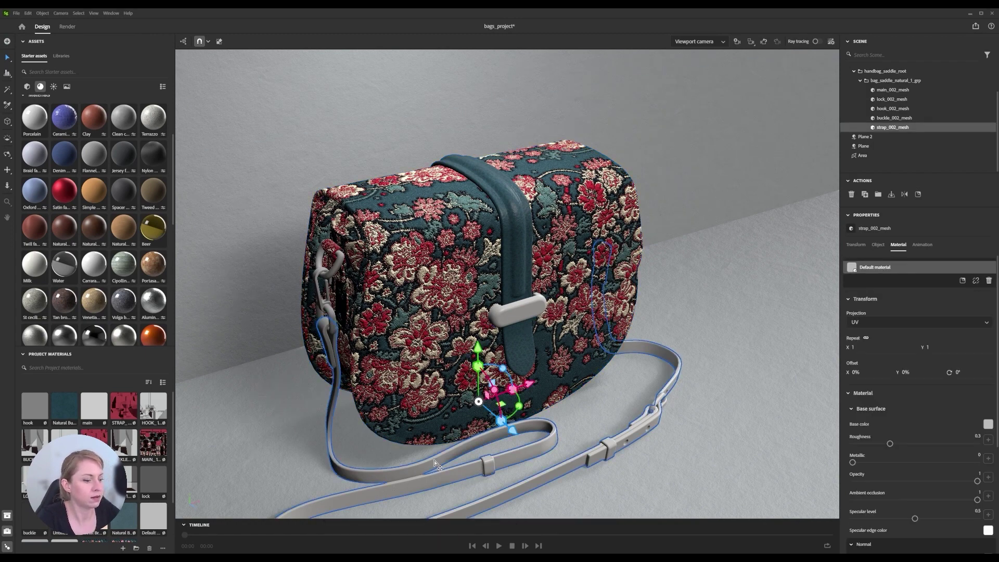
key("i")
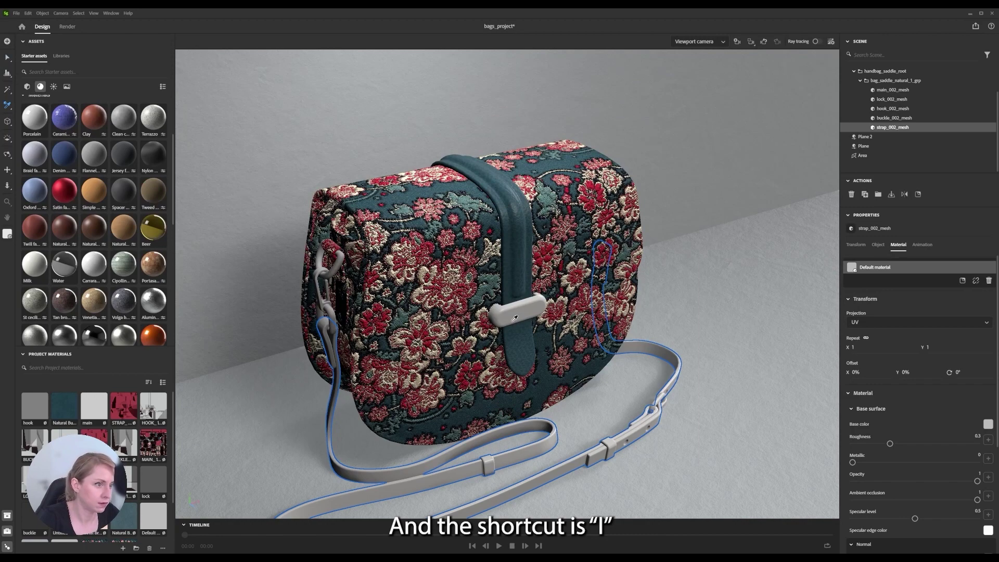
left_click(514, 263)
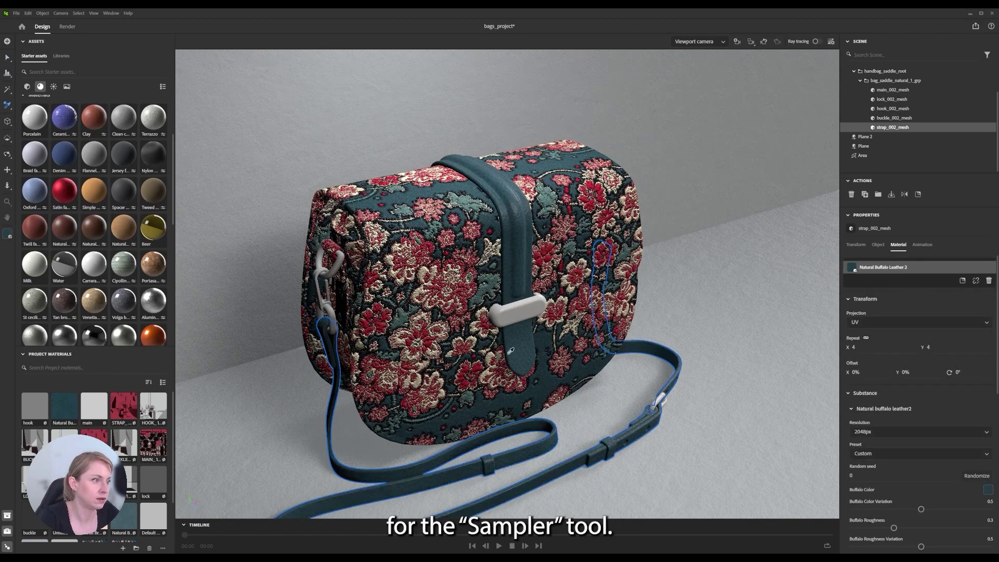
Apply the Metal Polished material to the hook, lock and buckle meshes together.
left_click(324, 276)
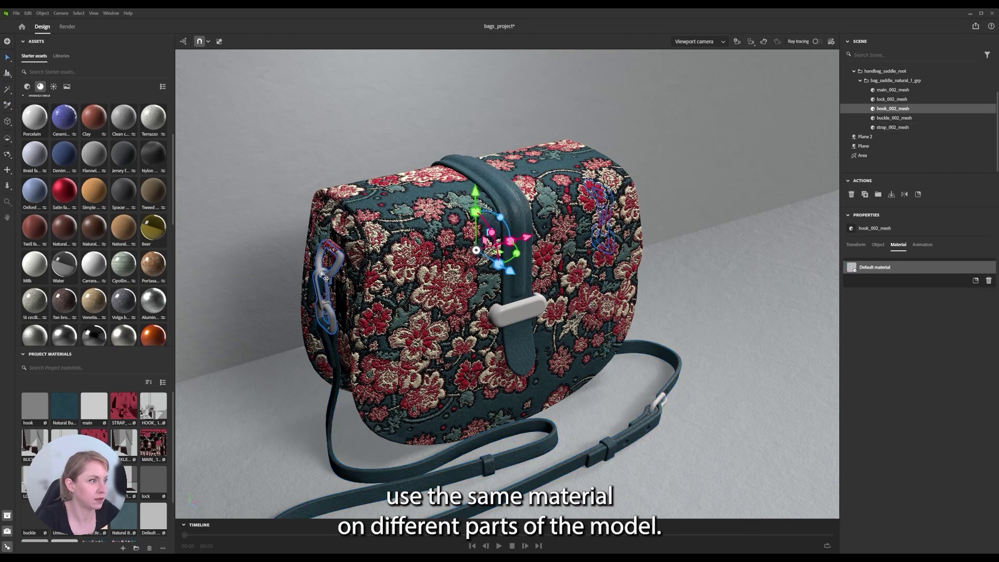
left_click(539, 318, "shift")
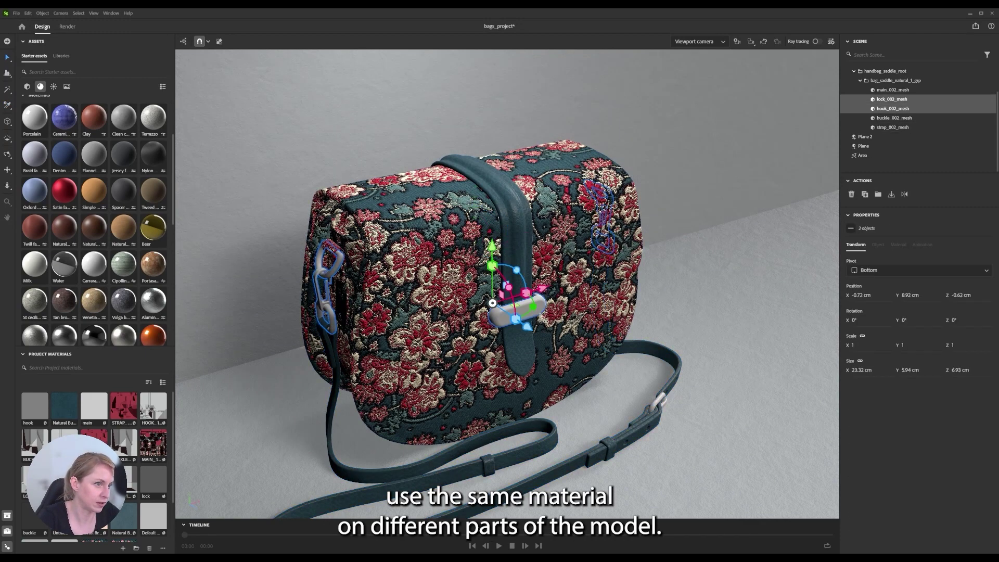
left_click(659, 407, "shift")
scroll(90, 161, "down", 5)
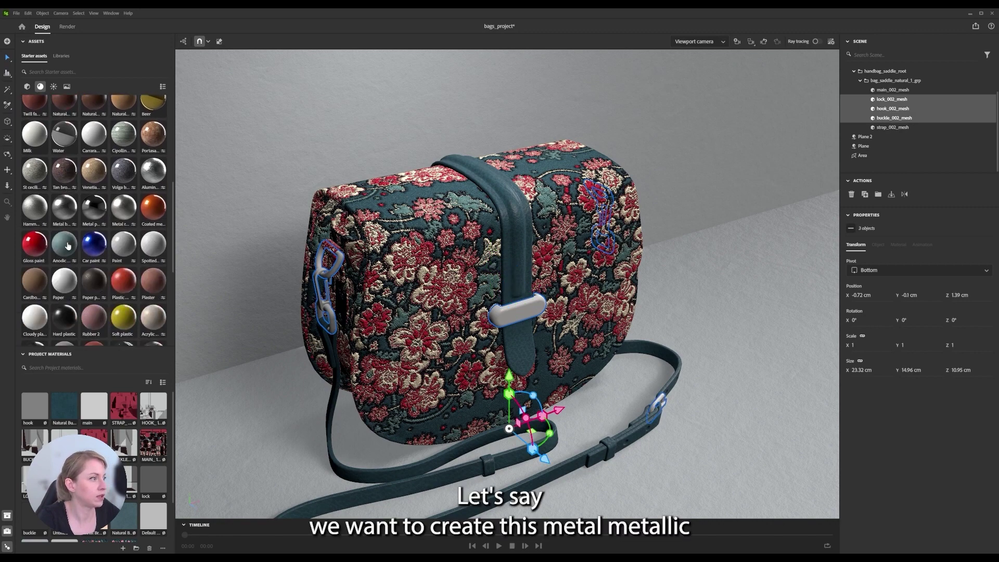
left_click(94, 129)
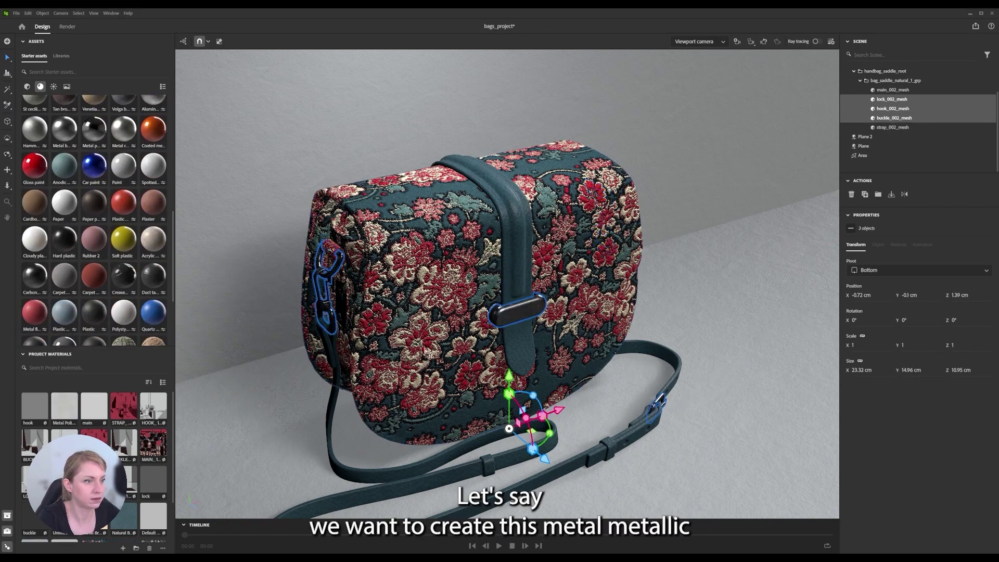
Set the lock's polished metal material to 2048px resolution and the Gold Au metal preset.
right_click_drag(620, 334, 636, 293)
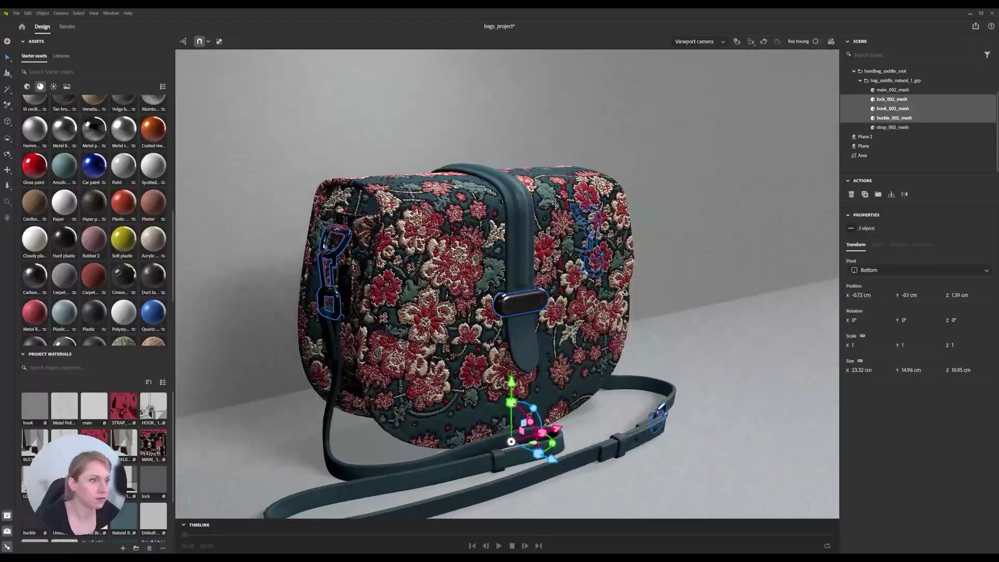
left_click(897, 99)
left_click(899, 245)
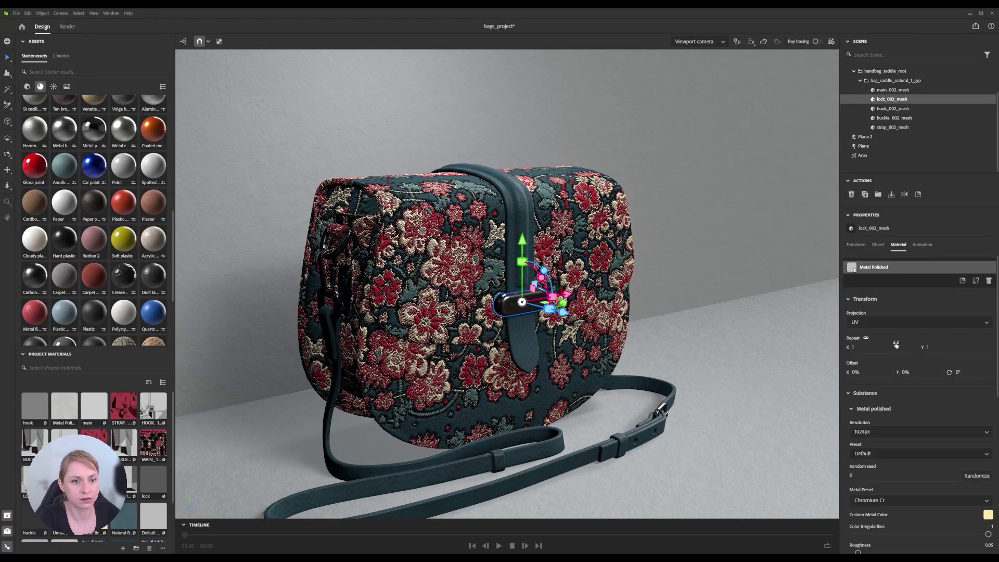
scroll(896, 345, "down", 3)
left_click(881, 354)
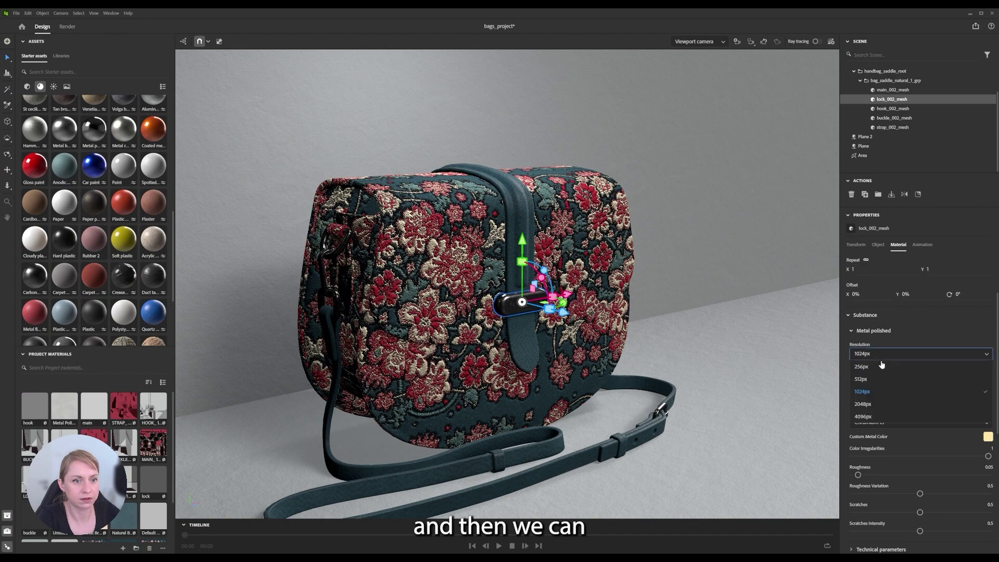
left_click(869, 404)
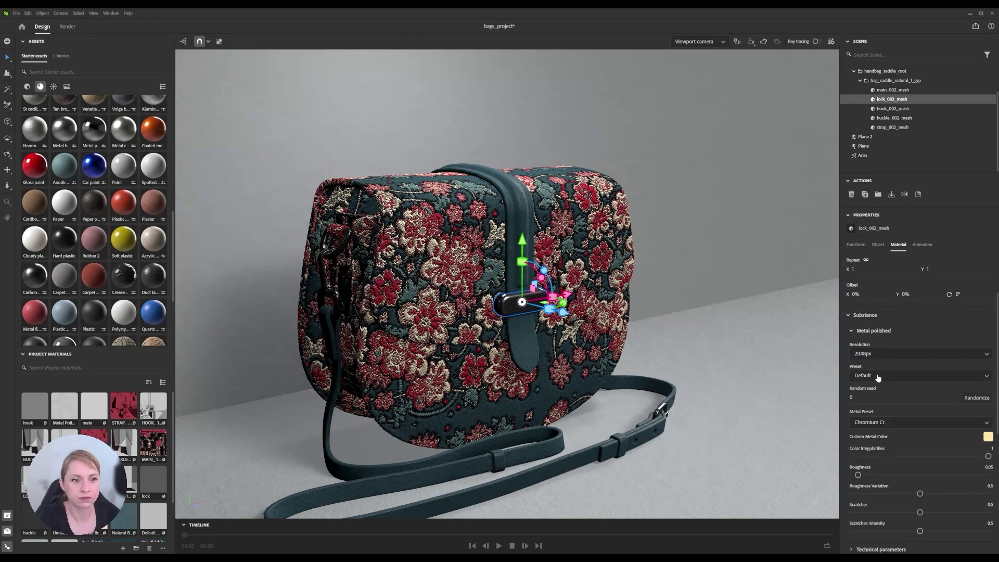
left_click(881, 422)
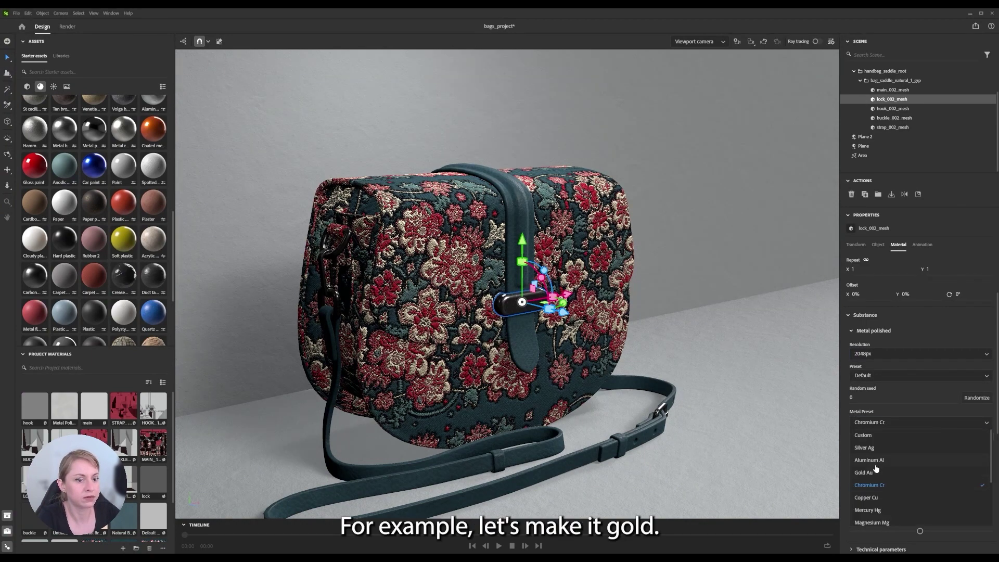
left_click(876, 473)
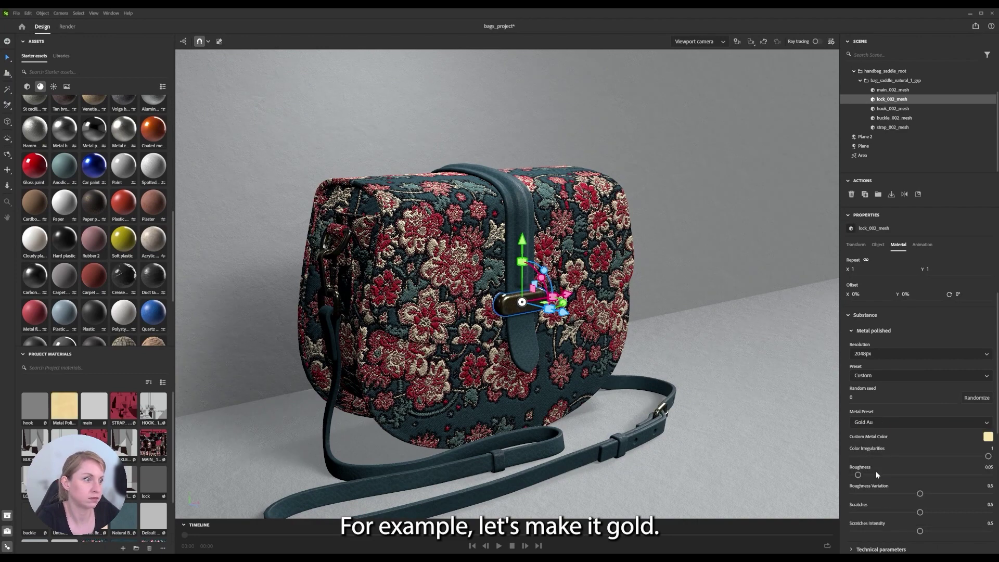
Switch the view to the saved Camera, enable ray tracing and clear the selection.
left_click(709, 46)
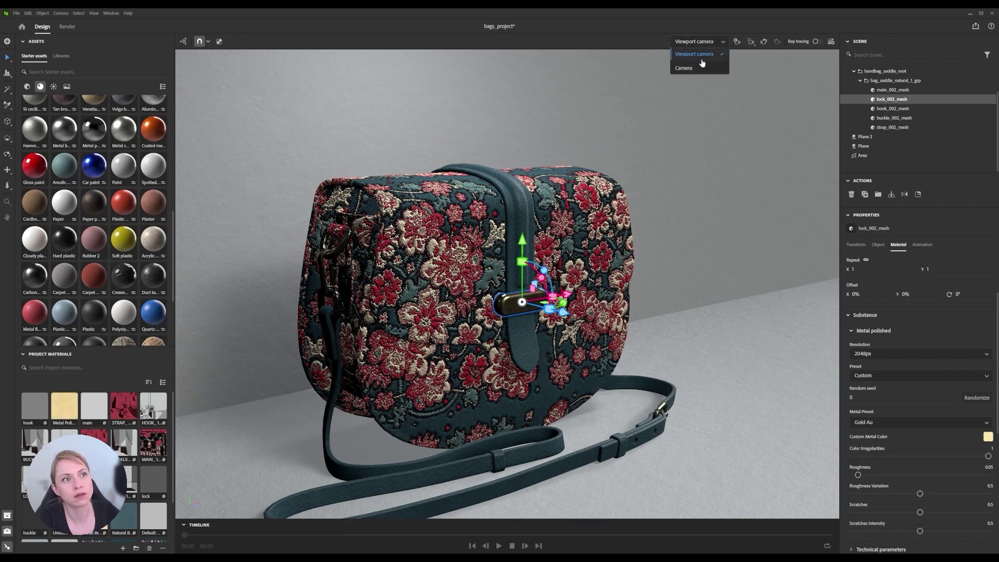
left_click(701, 66)
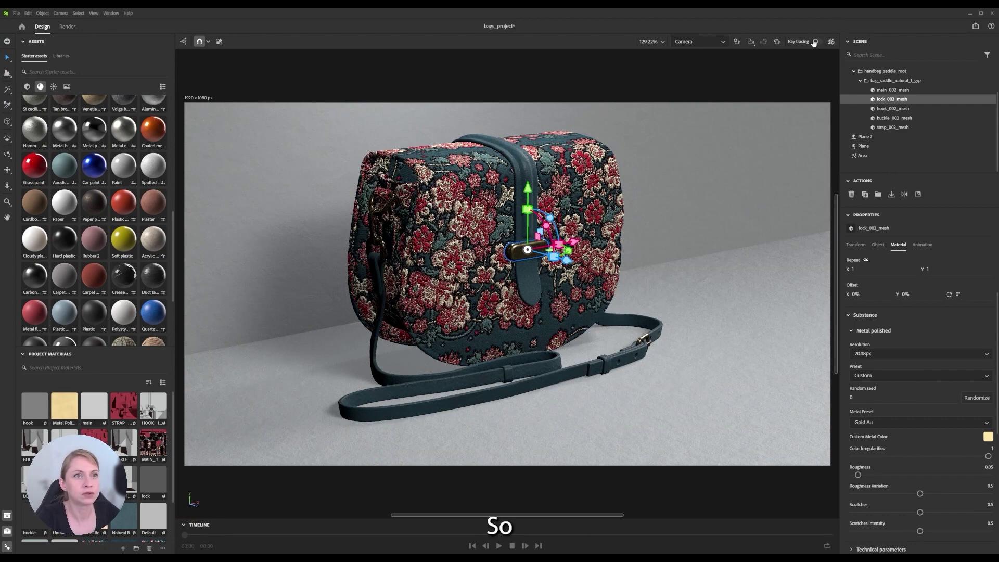
left_click(816, 41)
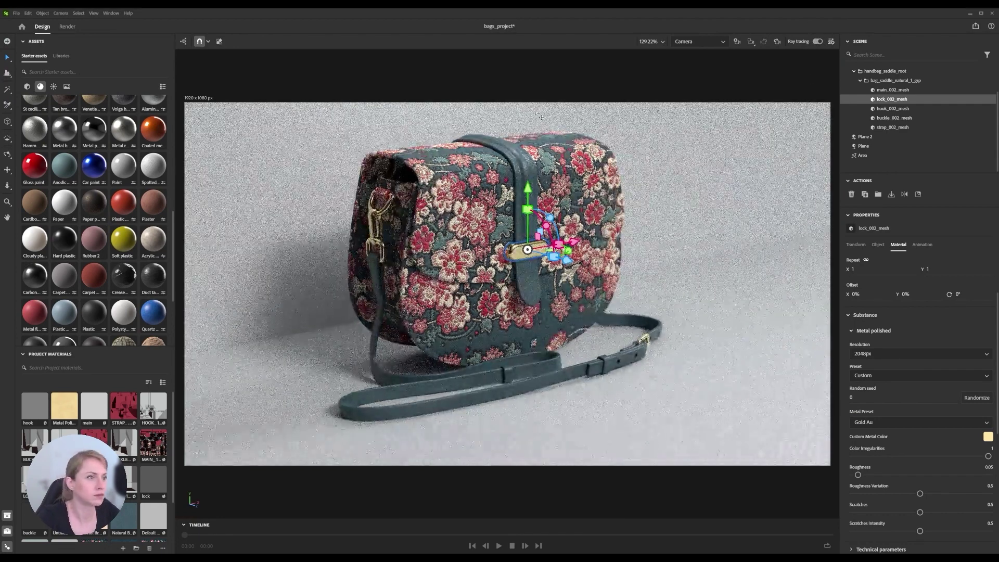
left_click(496, 83)
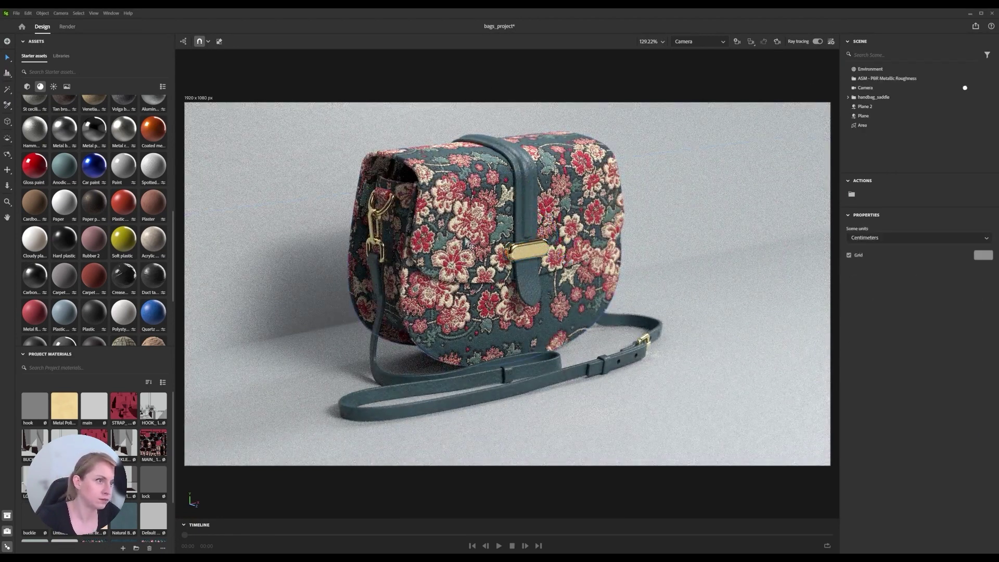
Set the Camera's depth-of-field focus point on the floral fabric of the bag's front.
left_click(866, 87)
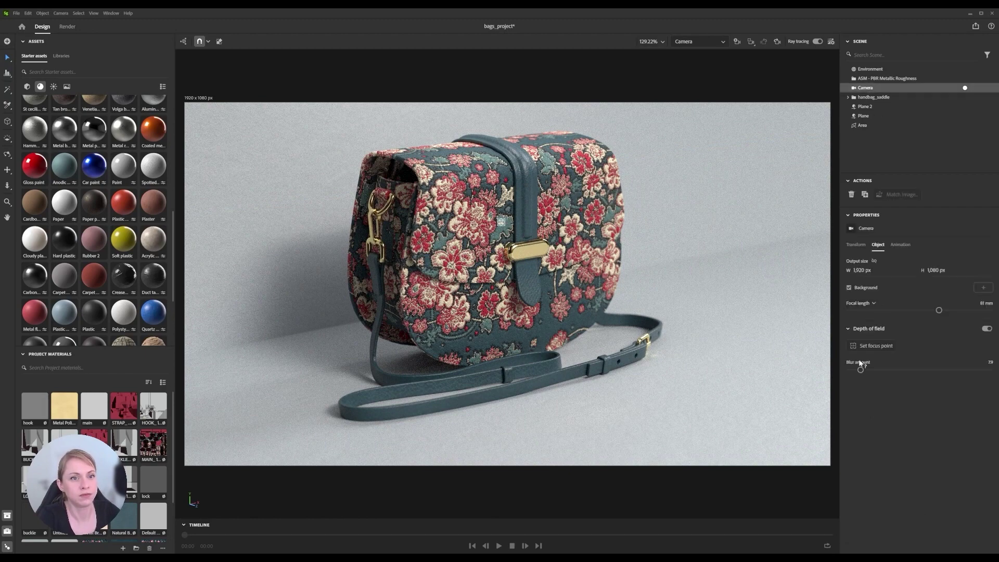
left_click(869, 345)
left_click(470, 210)
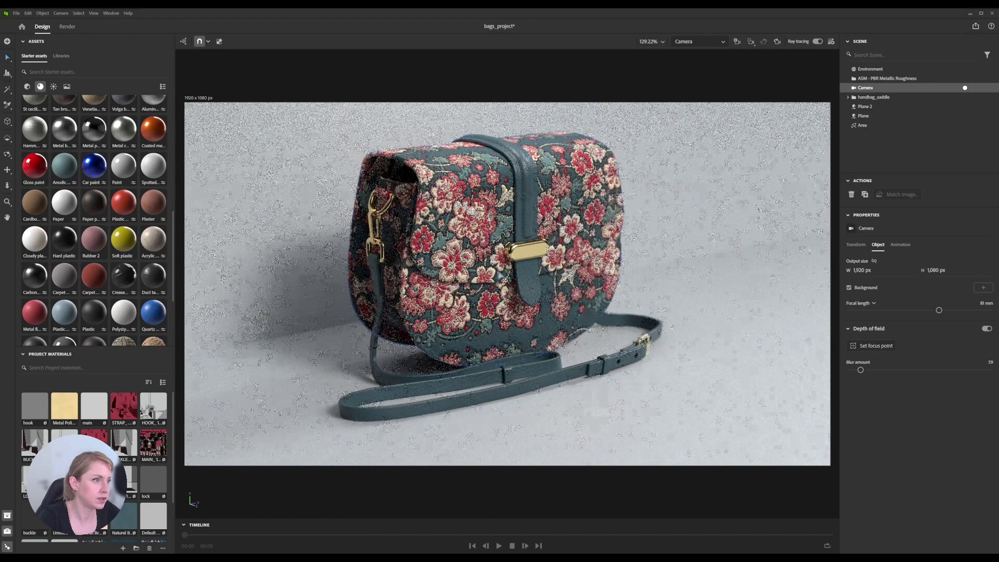